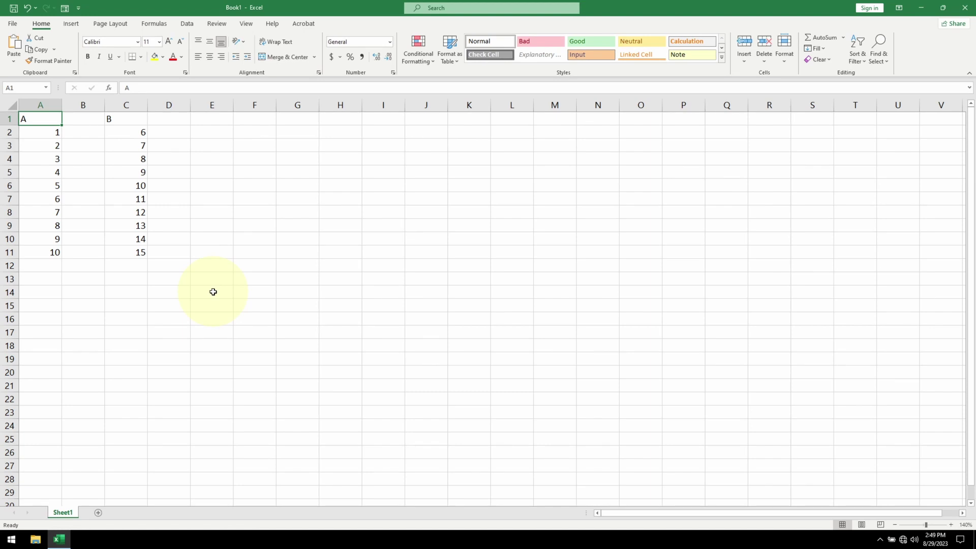
Format A1:A11 as a table with a blue table style.
{"action": "left_click", "coordinate": [51, 255], "text": "shift"}
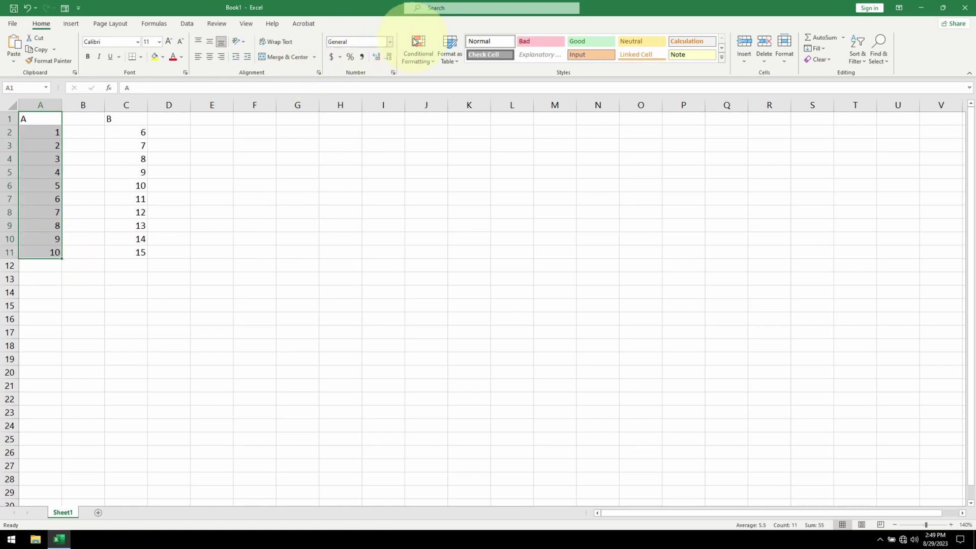
{"action": "left_click", "coordinate": [448, 58]}
{"action": "left_click", "coordinate": [483, 122]}
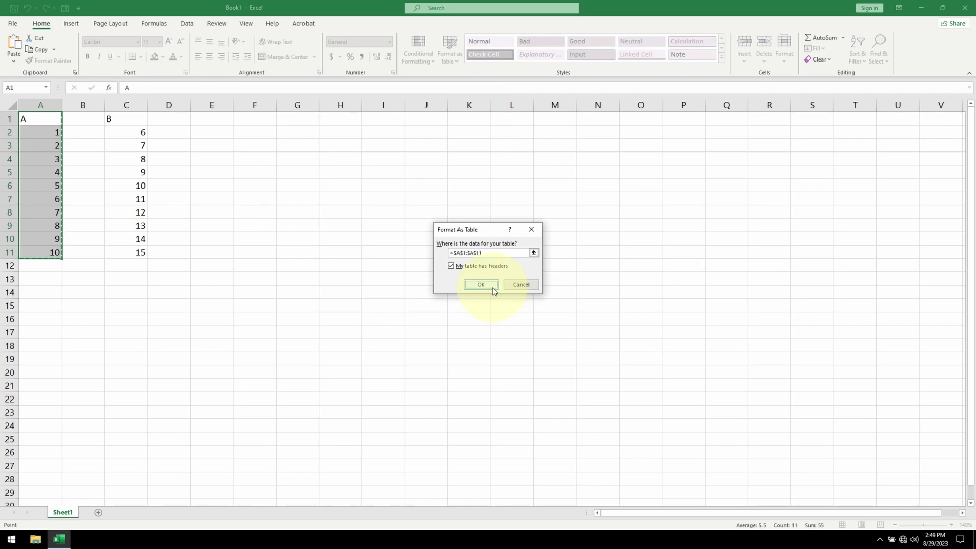
{"action": "left_click", "coordinate": [489, 285]}
Format C1:C11 as a table with the light orange table style.
{"action": "left_click", "coordinate": [138, 123]}
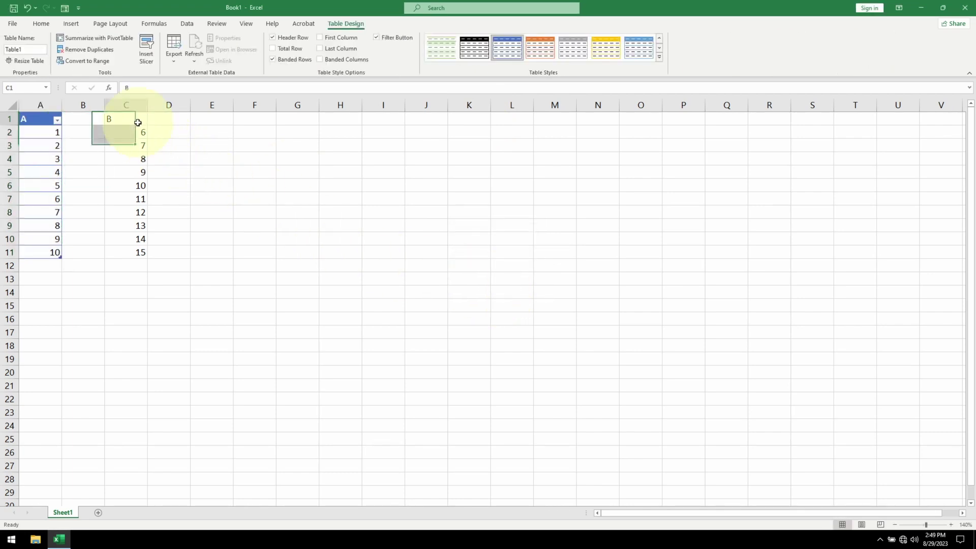
{"action": "left_click", "coordinate": [137, 248], "text": "shift"}
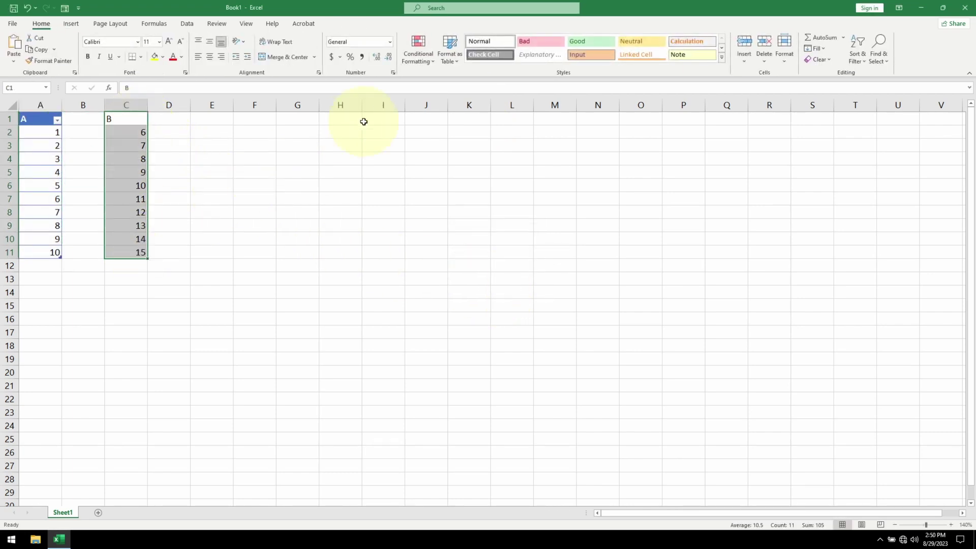
{"action": "left_click", "coordinate": [450, 57]}
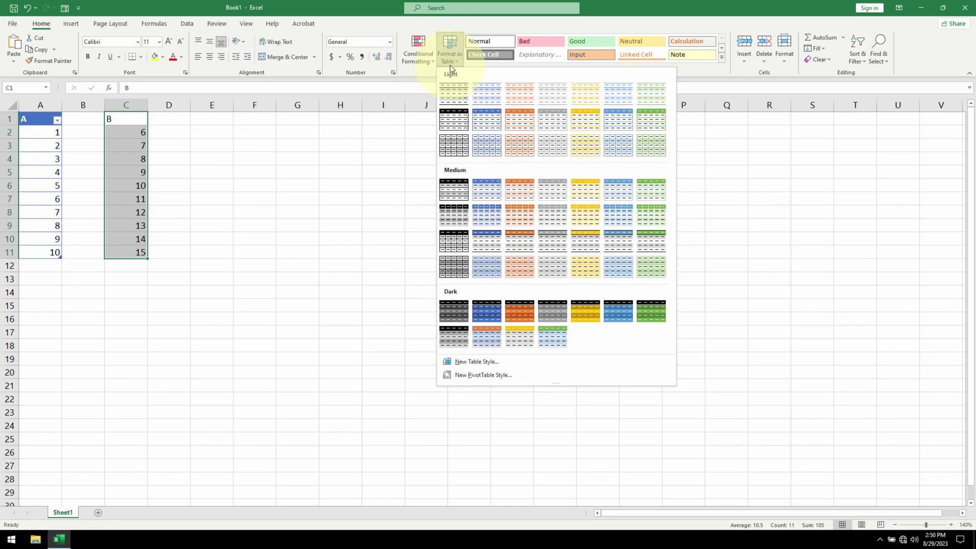
{"action": "left_click", "coordinate": [516, 122]}
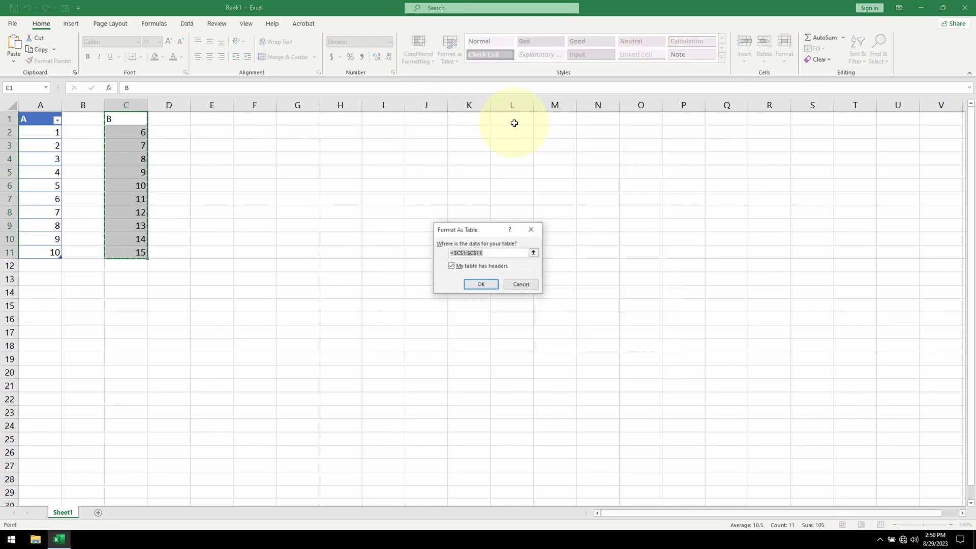
{"action": "left_click", "coordinate": [480, 284]}
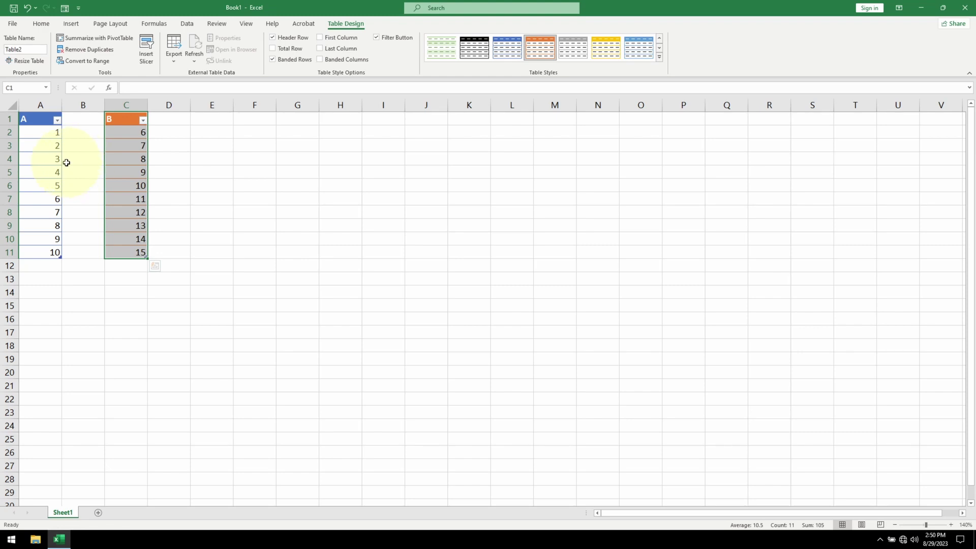
Create a Power Query query from the A table (Table1) using From Table/Range.
{"action": "left_click", "coordinate": [49, 172]}
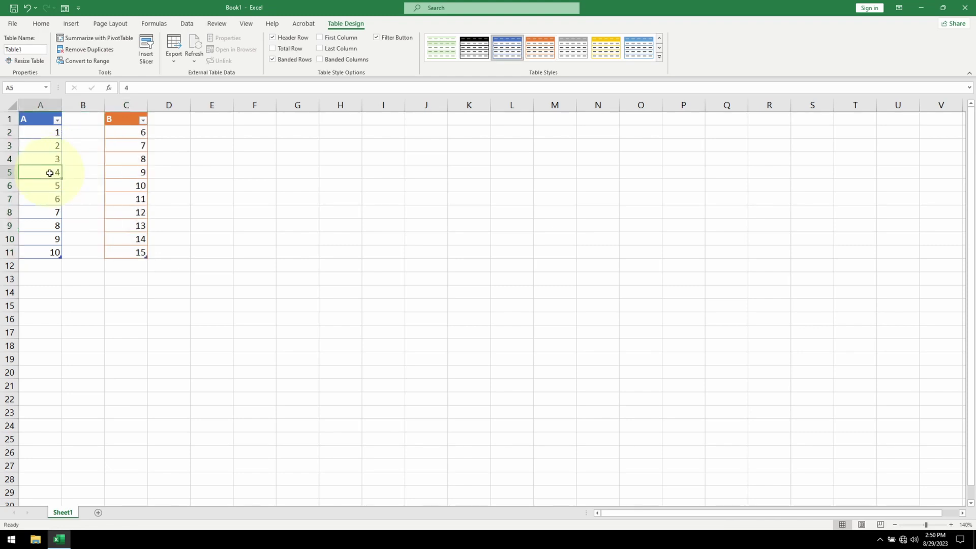
{"action": "left_click", "coordinate": [186, 30]}
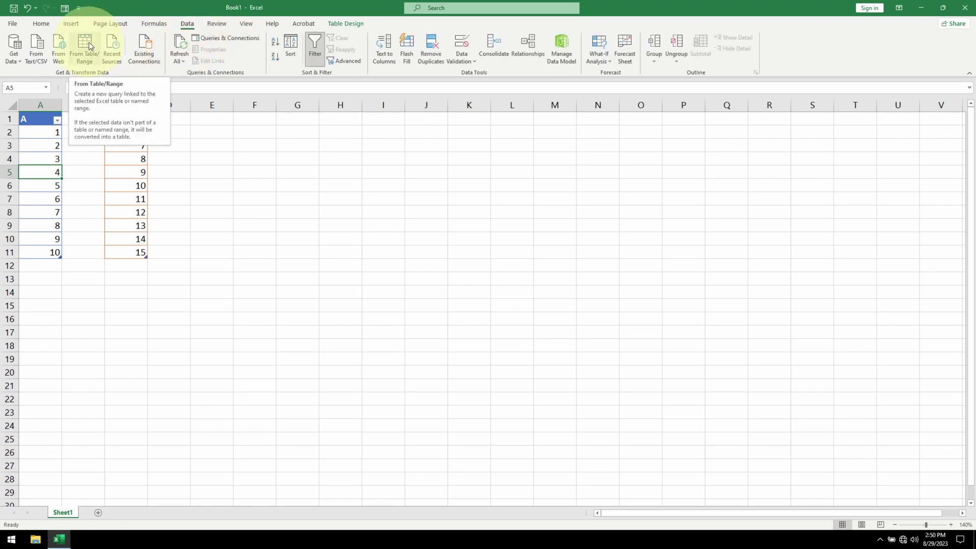
{"action": "left_click", "coordinate": [89, 45]}
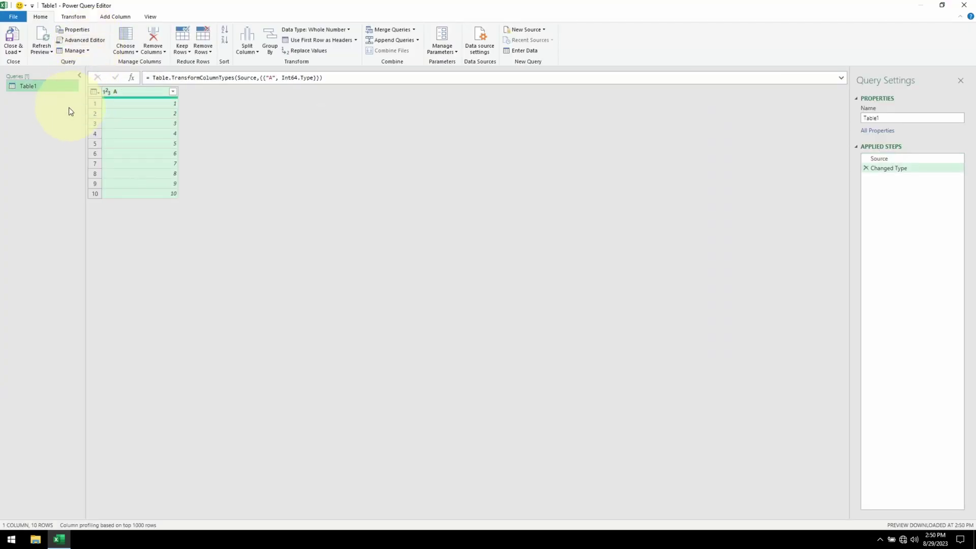
Rename the Table1 query to TableA.
{"action": "right_click", "coordinate": [45, 91]}
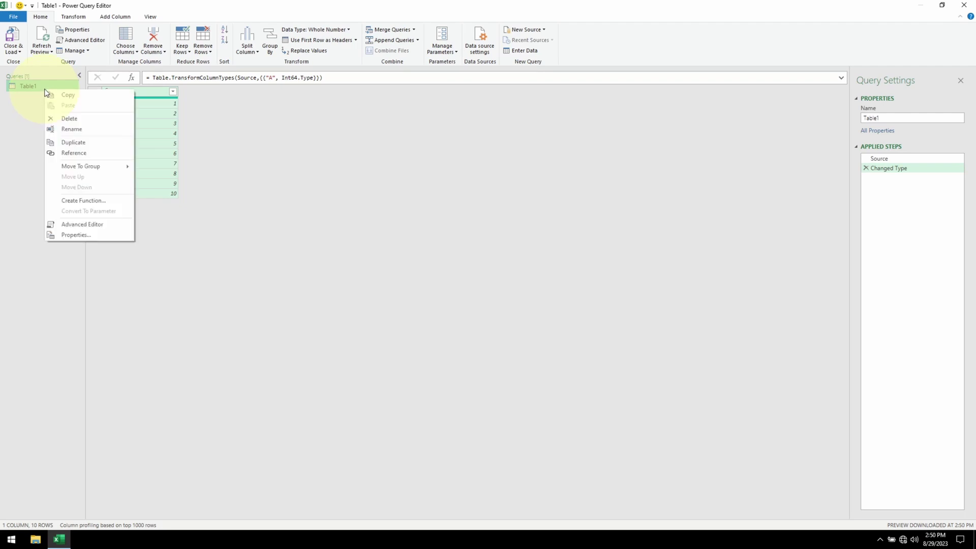
{"action": "left_click", "coordinate": [69, 127]}
{"action": "type", "text": "TableA"}
{"action": "key", "text": "Return"}
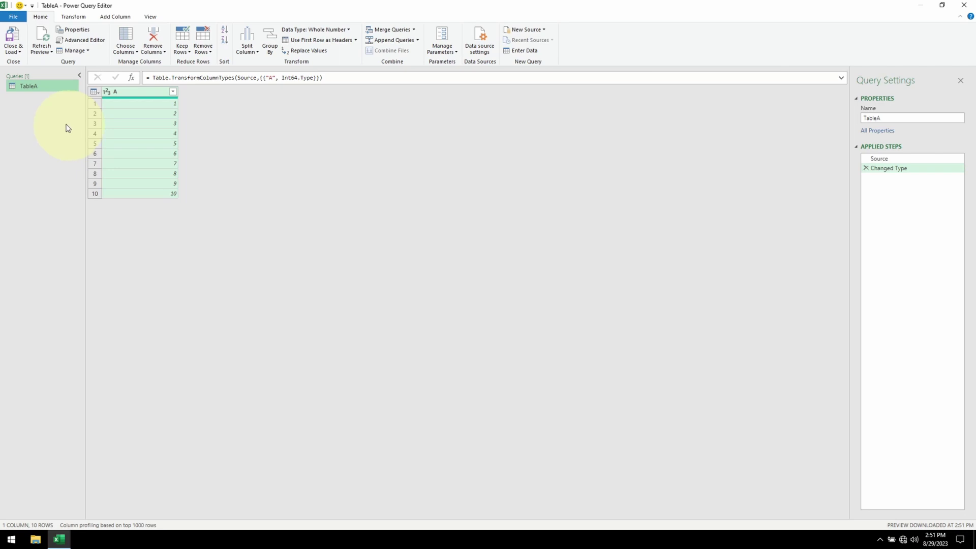
{"action": "left_click", "coordinate": [12, 54]}
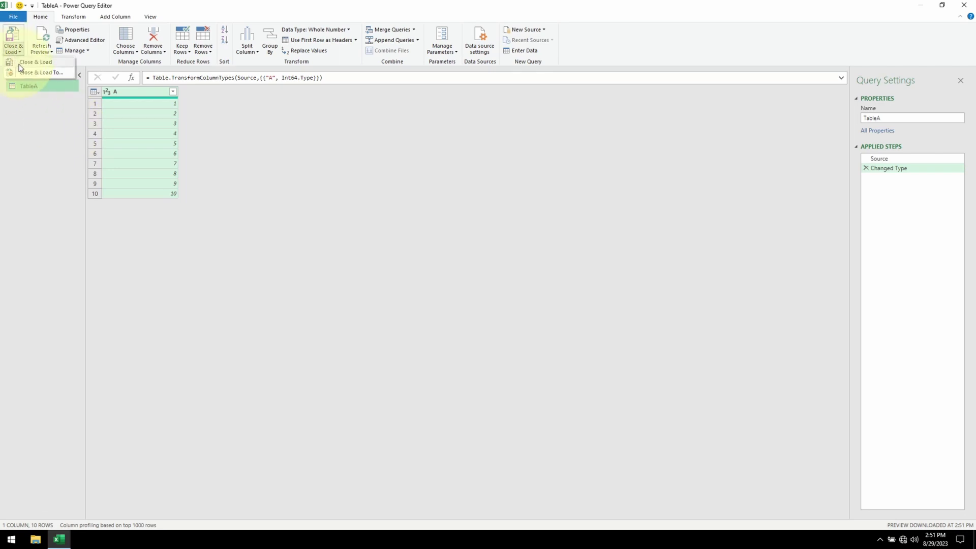
Load TableA with Close & Load To as Only Create Connection.
{"action": "left_click", "coordinate": [53, 73]}
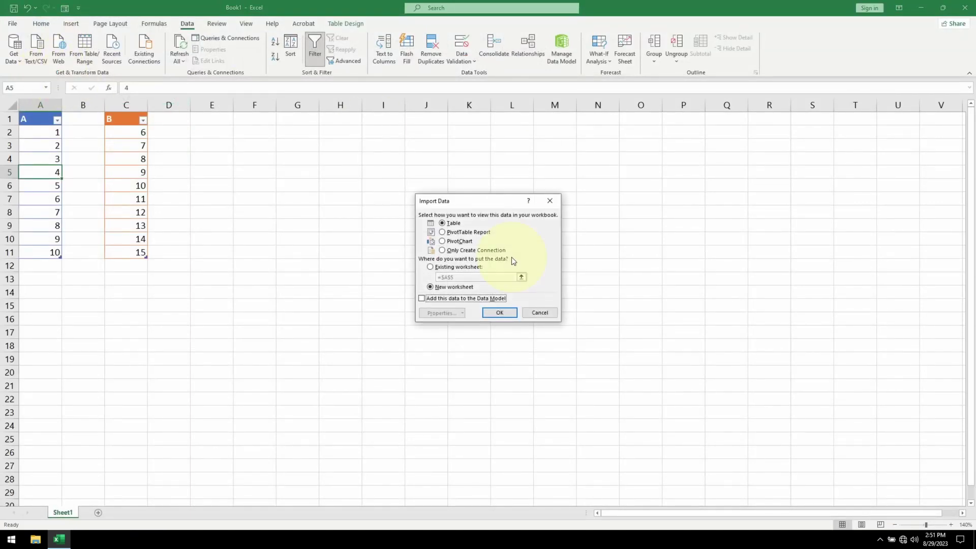
{"action": "left_click", "coordinate": [496, 252]}
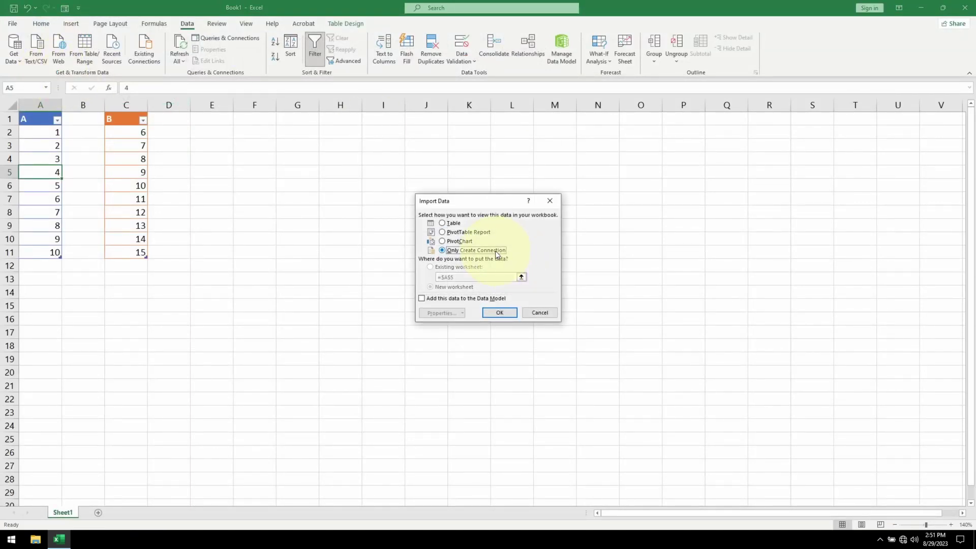
{"action": "left_click", "coordinate": [499, 310]}
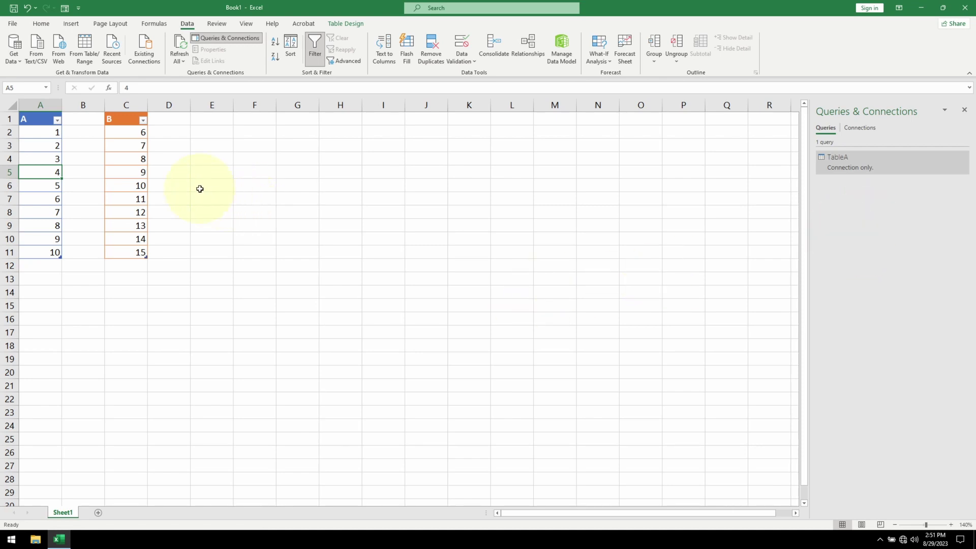
Create a Power Query query from the orange B table (Table2) via the cell menu's Get Data from Table/Range.
{"action": "left_click_drag", "start_coordinate": [62, 168], "coordinate": [133, 161]}
{"action": "right_click", "coordinate": [135, 162]}
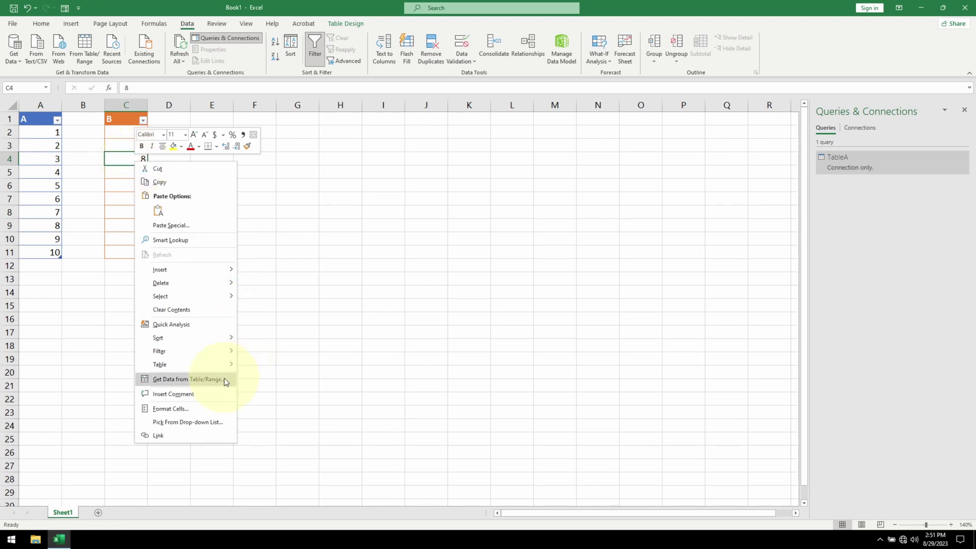
{"action": "left_click", "coordinate": [210, 384]}
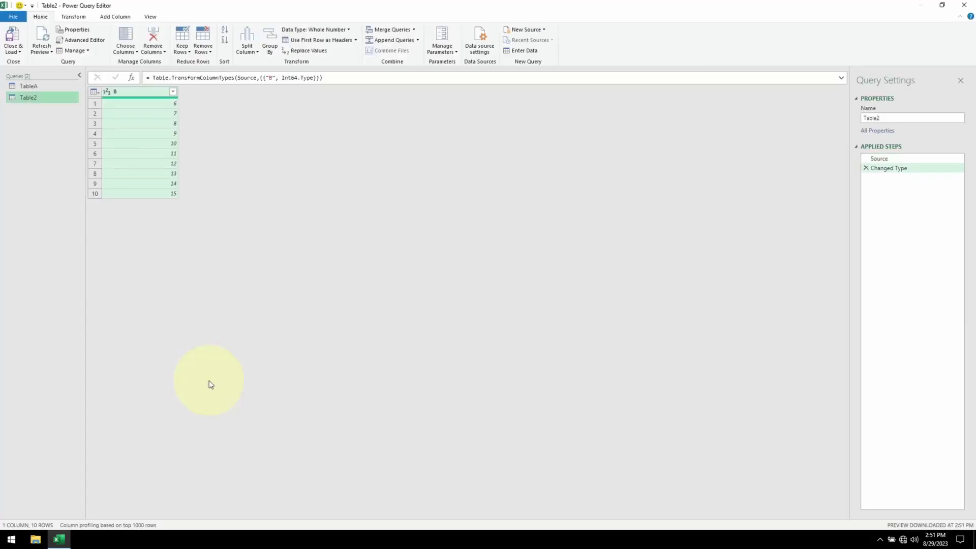
Rename the Table2 query to TableB.
{"action": "right_click", "coordinate": [39, 99]}
{"action": "left_click", "coordinate": [67, 139]}
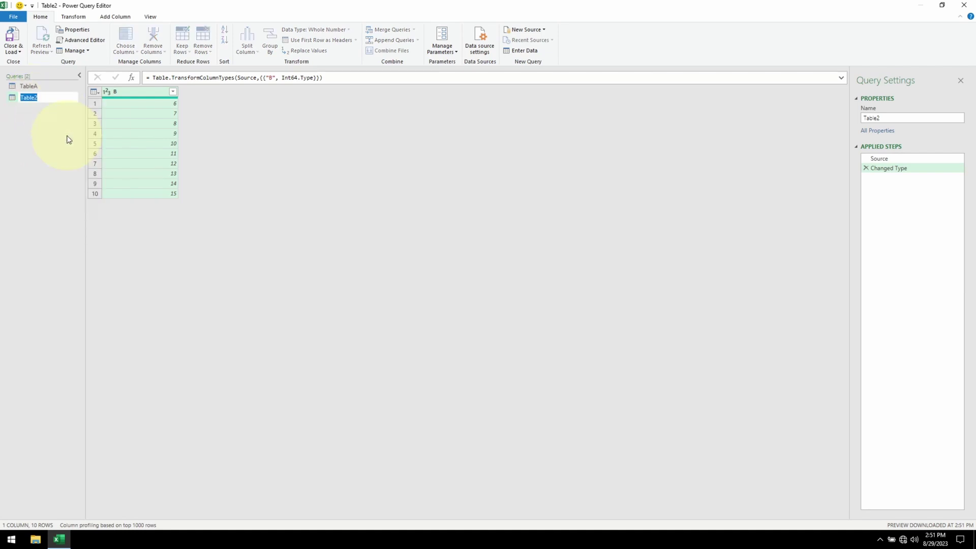
{"action": "type", "text": "TableB"}
{"action": "key", "text": "Return"}
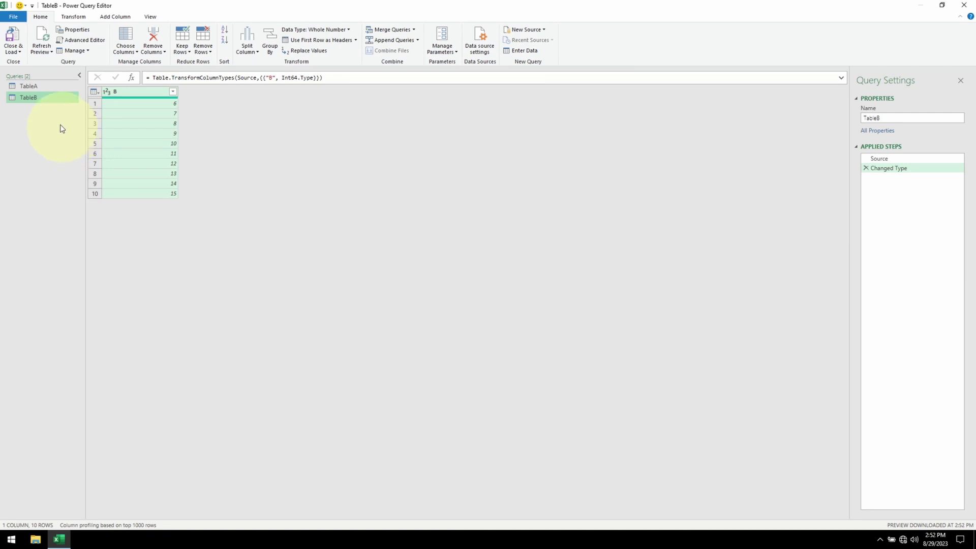
Merge TableA with TableB as a new query, matching column A to column B with an Inner join.
{"action": "left_click", "coordinate": [43, 90]}
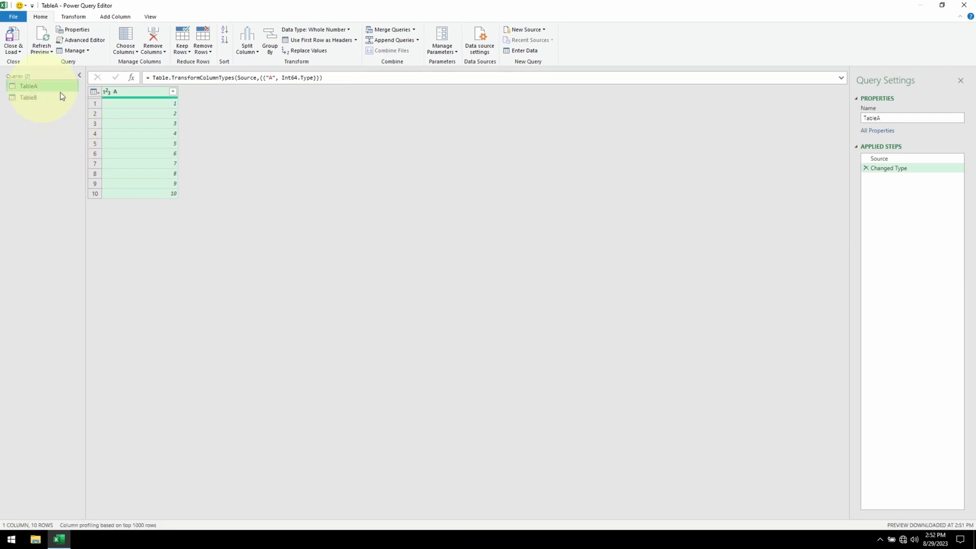
{"action": "left_click", "coordinate": [414, 30]}
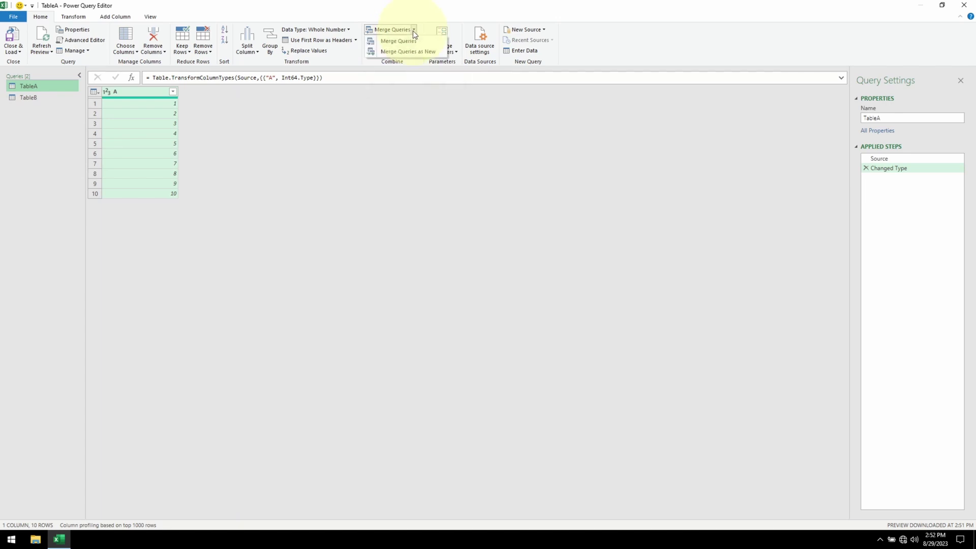
{"action": "left_click", "coordinate": [437, 53]}
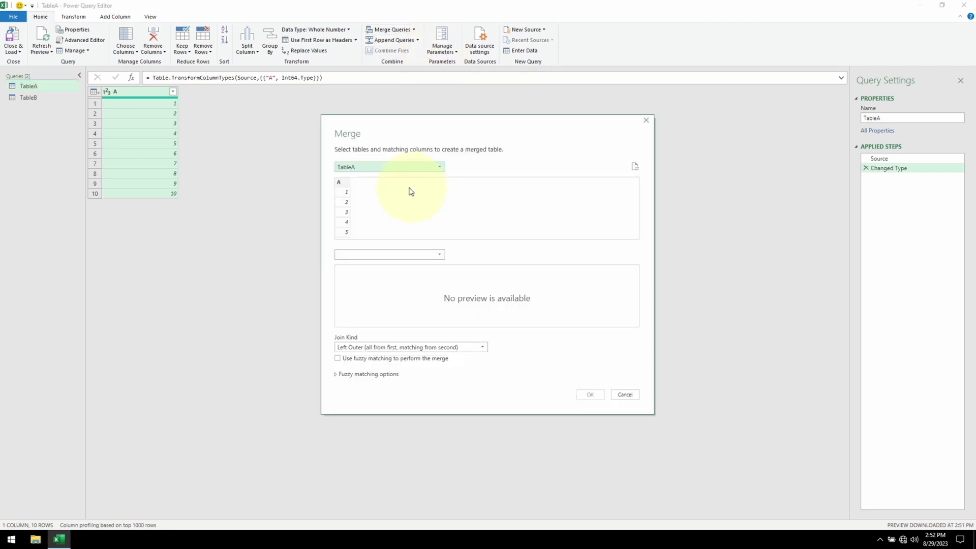
{"action": "left_click", "coordinate": [426, 255]}
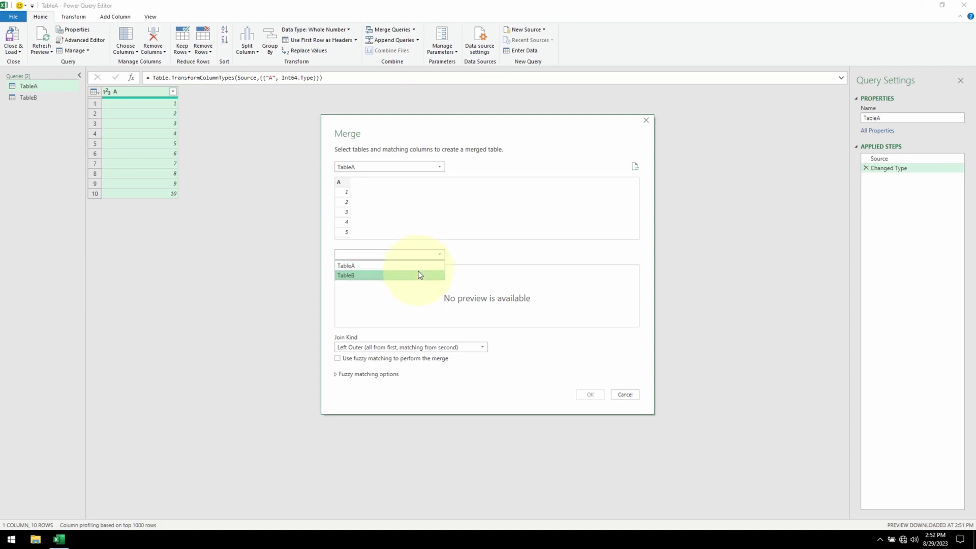
{"action": "left_click", "coordinate": [419, 275]}
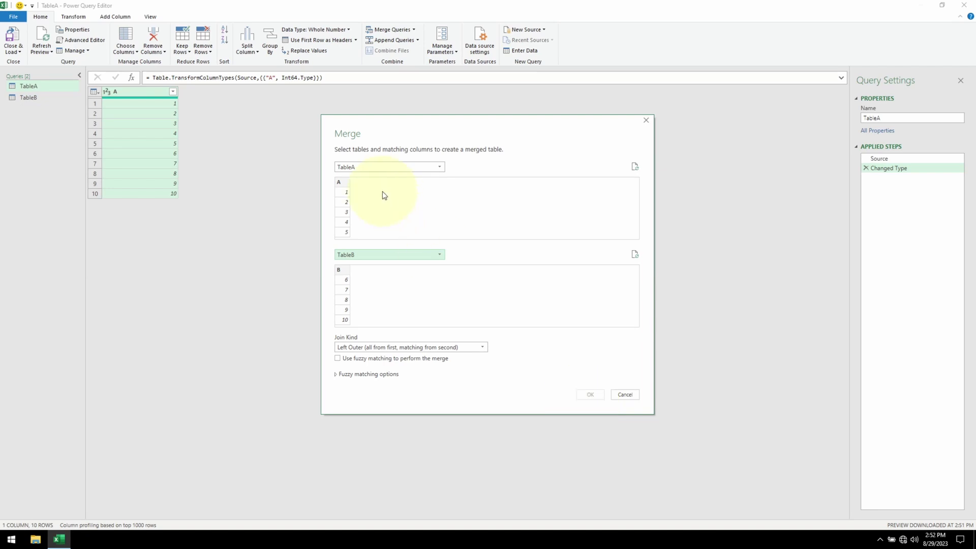
{"action": "left_click", "coordinate": [340, 183]}
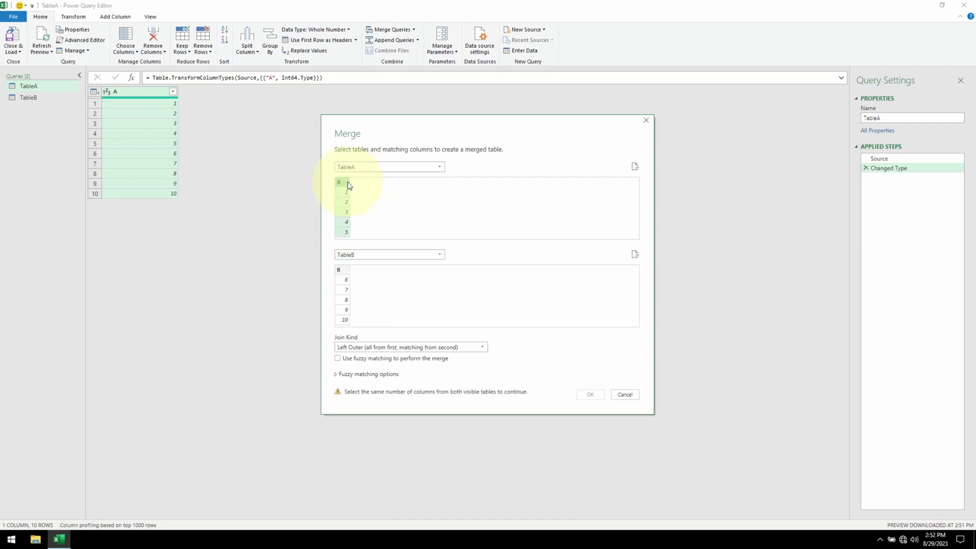
{"action": "left_click", "coordinate": [345, 271]}
{"action": "left_click", "coordinate": [483, 348]}
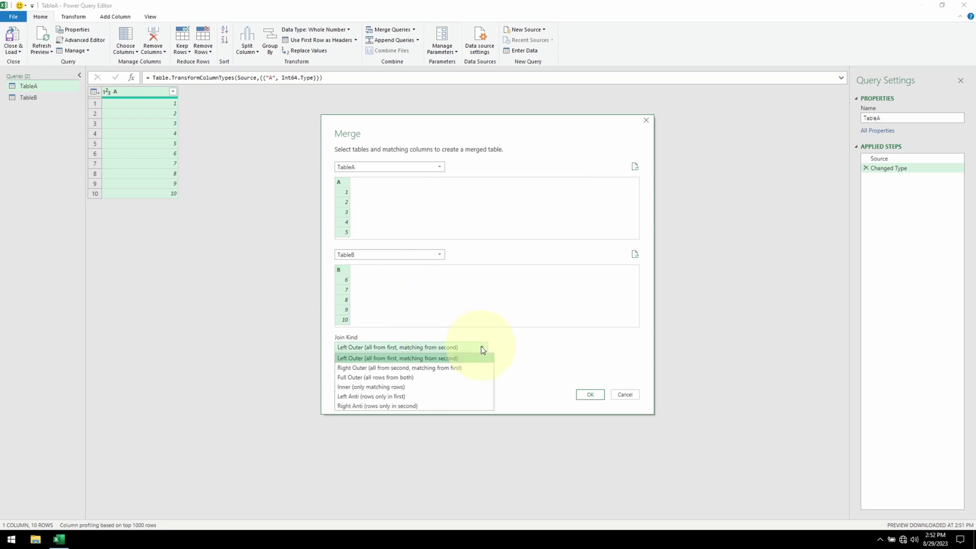
{"action": "left_click", "coordinate": [470, 387]}
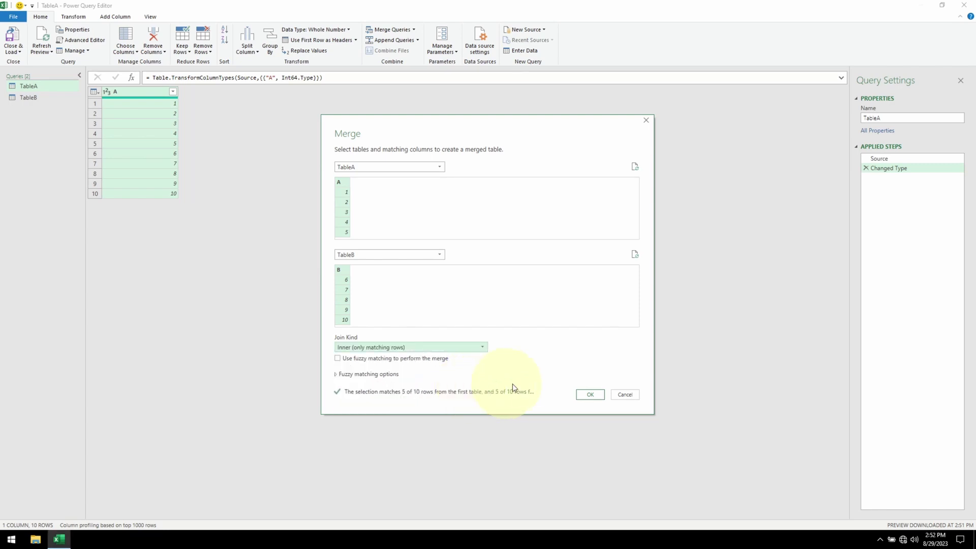
Create the merged query and rename it from Merge1 to Intersection.
{"action": "left_click", "coordinate": [591, 395]}
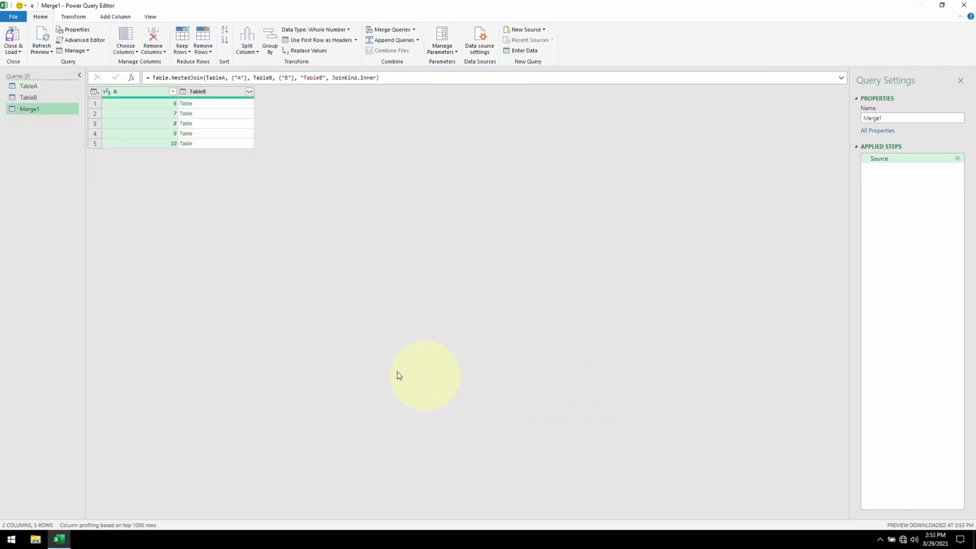
{"action": "right_click", "coordinate": [38, 114]}
{"action": "left_click", "coordinate": [68, 152]}
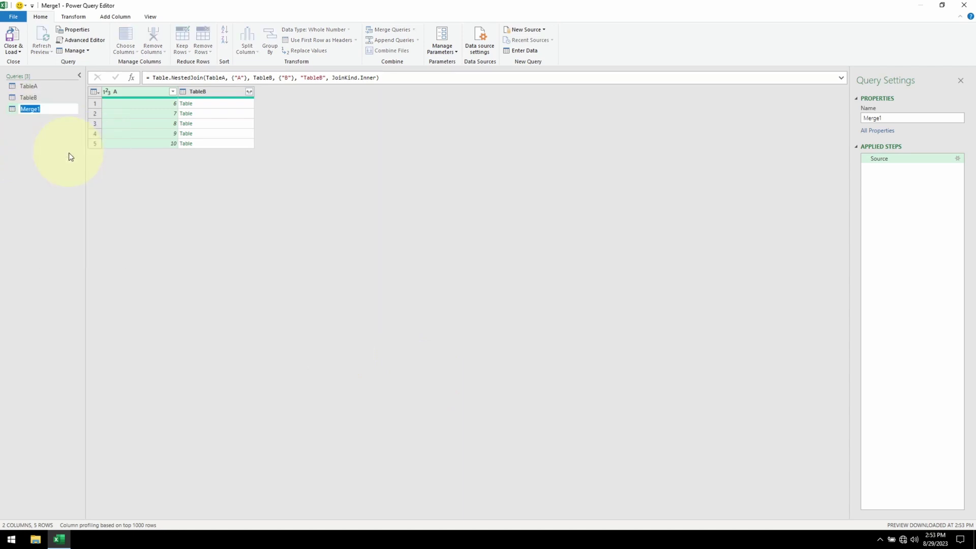
{"action": "type", "text": "Intersection"}
{"action": "key", "text": "Return"}
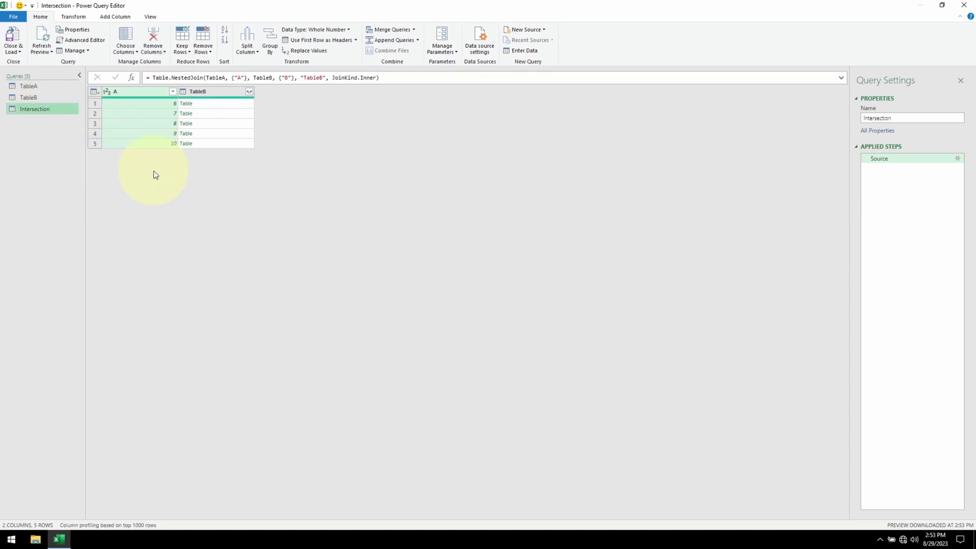
{"action": "right_click", "coordinate": [225, 98]}
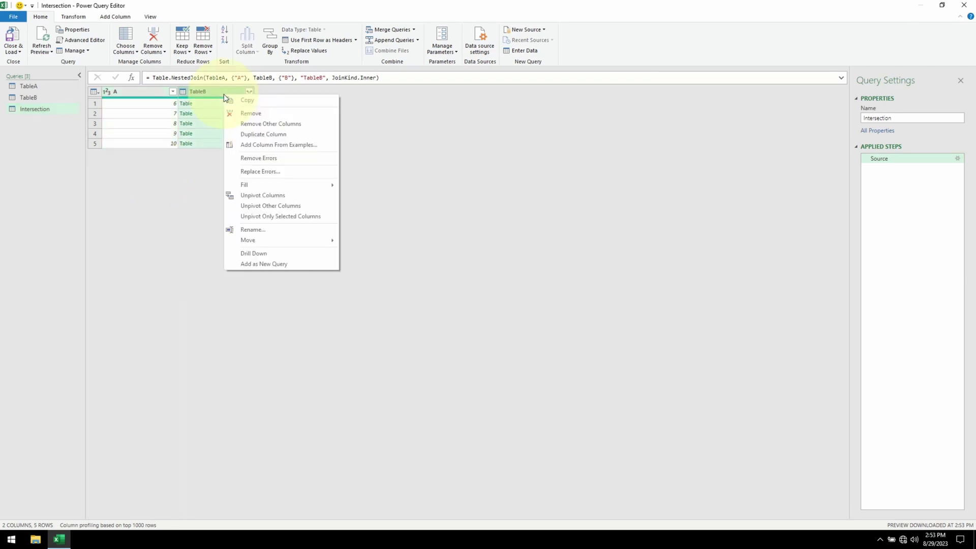
{"action": "left_click", "coordinate": [223, 93]}
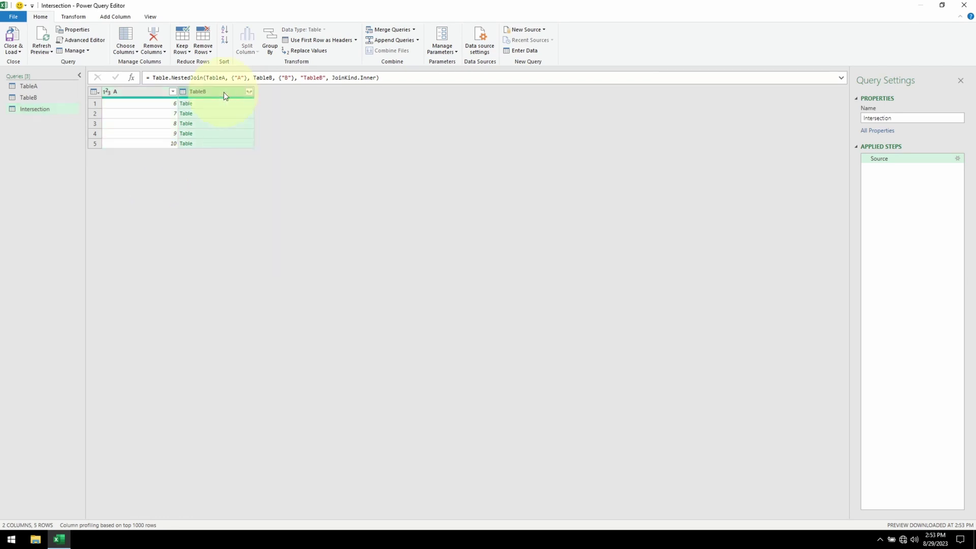
{"action": "left_click", "coordinate": [249, 93]}
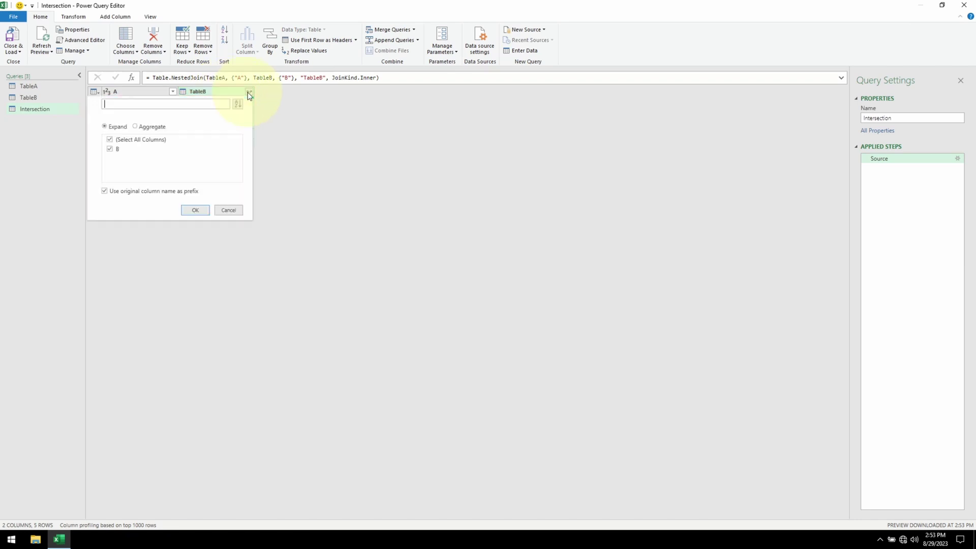
{"action": "left_click", "coordinate": [196, 210]}
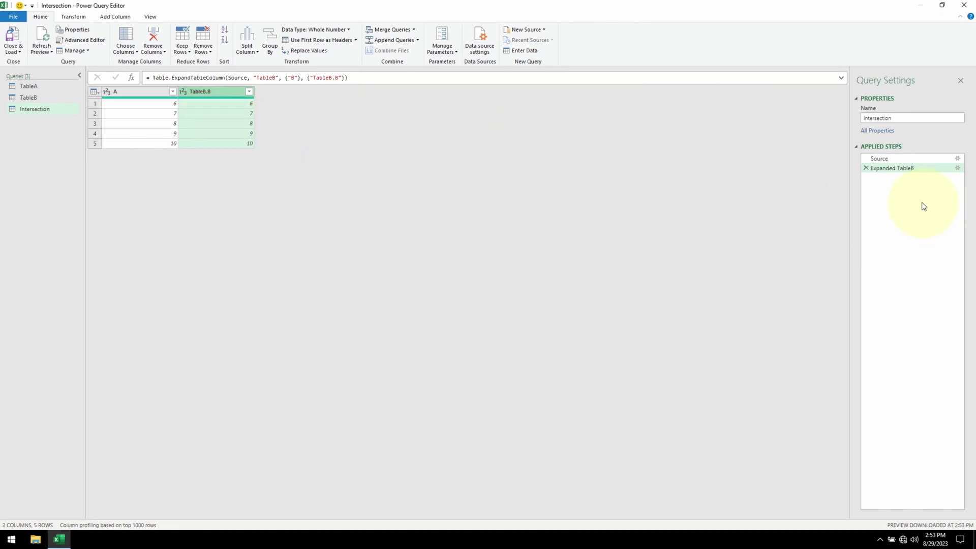
Delete the expand step, remove the TableB column, and remove duplicate values from column A.
{"action": "left_click", "coordinate": [865, 168]}
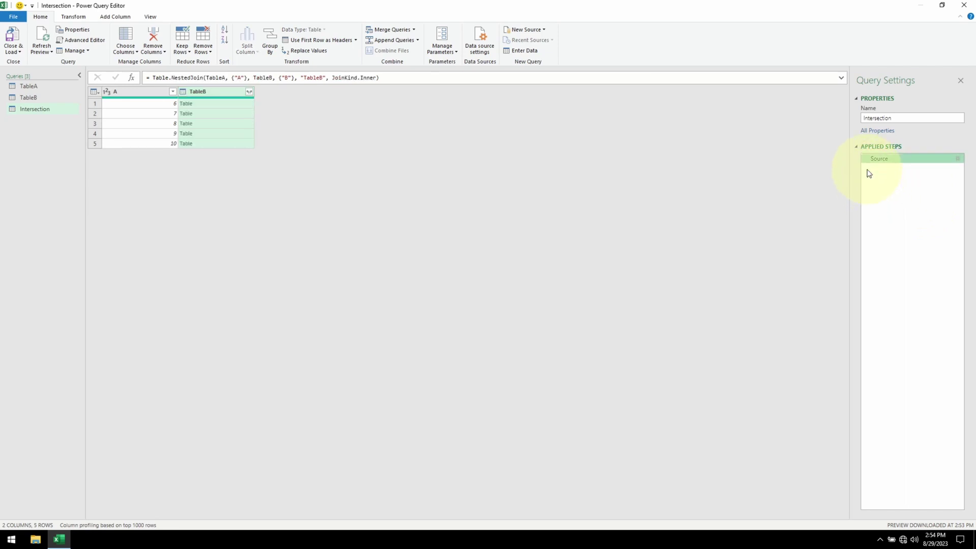
{"action": "right_click", "coordinate": [217, 93]}
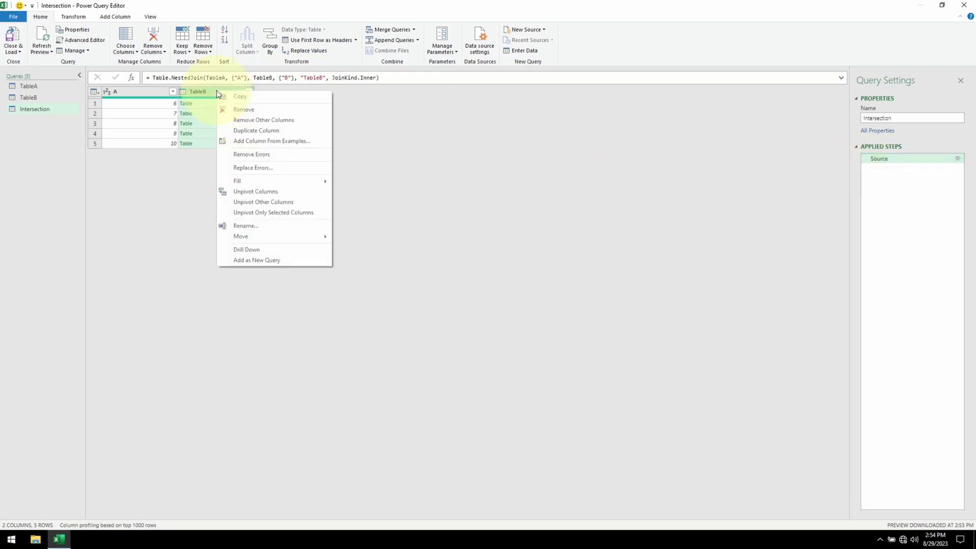
{"action": "left_click", "coordinate": [245, 109]}
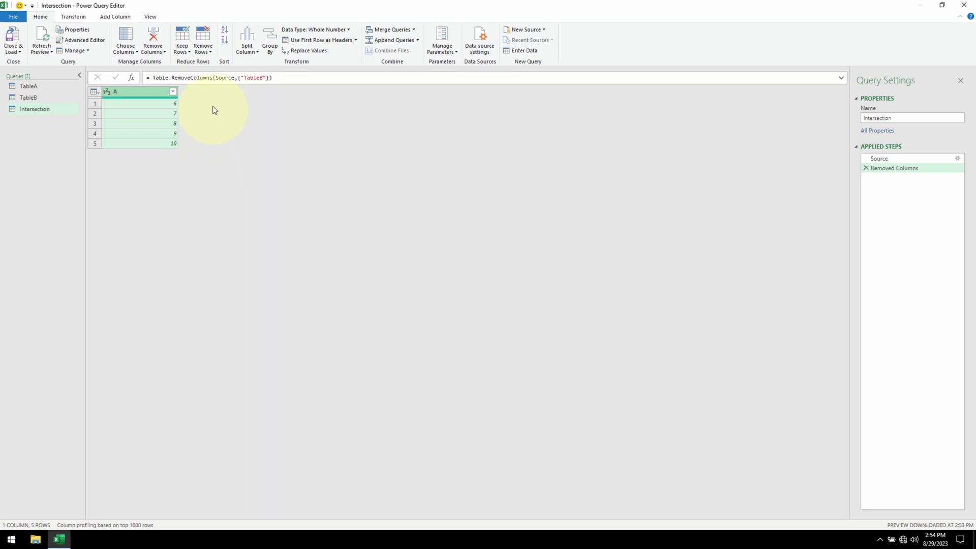
{"action": "left_click", "coordinate": [212, 53]}
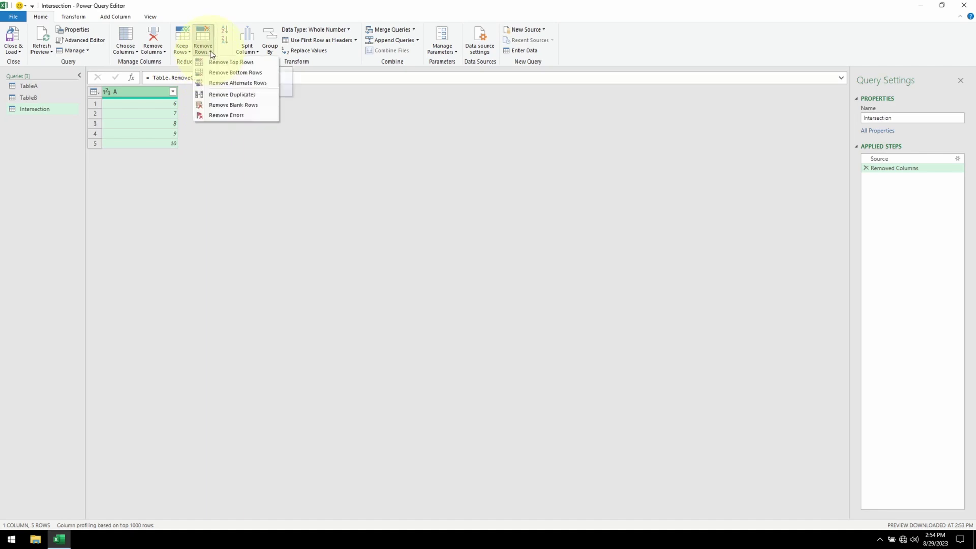
{"action": "left_click", "coordinate": [226, 96]}
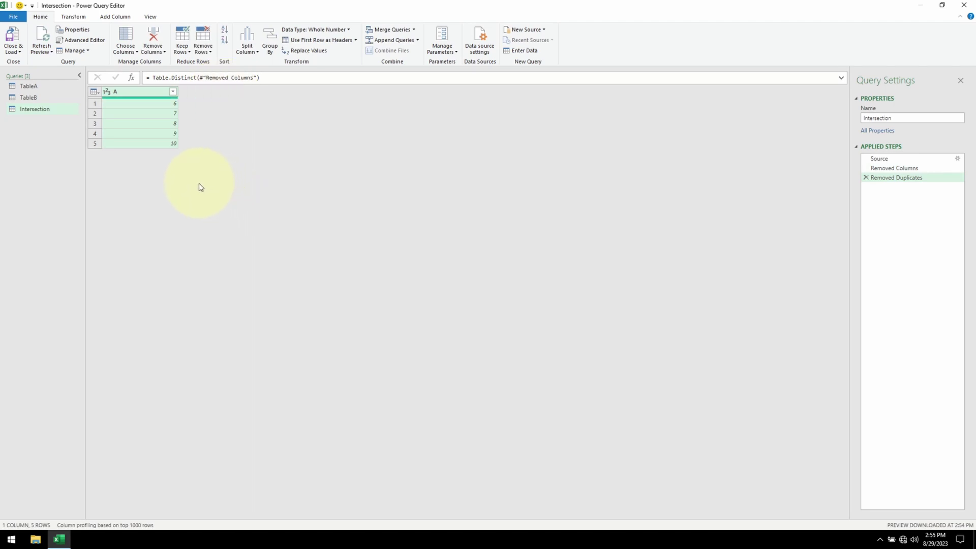
Load Intersection with Close & Load To as a table on a new worksheet.
{"action": "left_click", "coordinate": [19, 53]}
{"action": "left_click", "coordinate": [39, 73]}
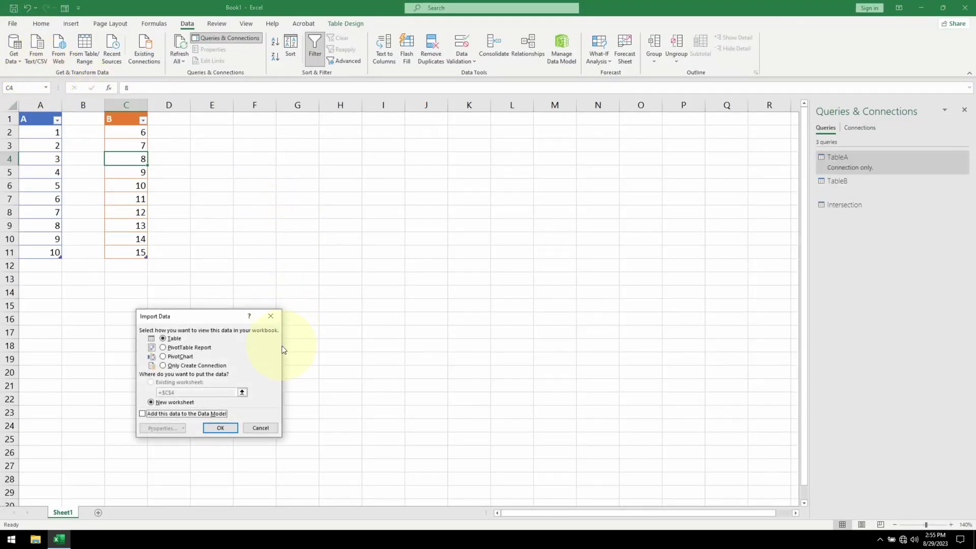
{"action": "left_click", "coordinate": [223, 426]}
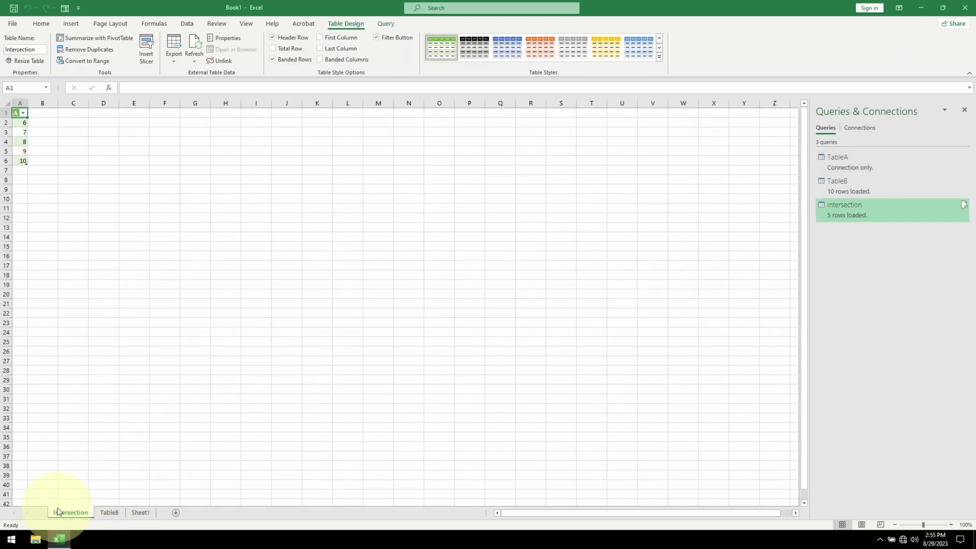
Delete the TableB worksheet and the Intersection worksheet, confirming each deletion.
{"action": "right_click", "coordinate": [107, 514]}
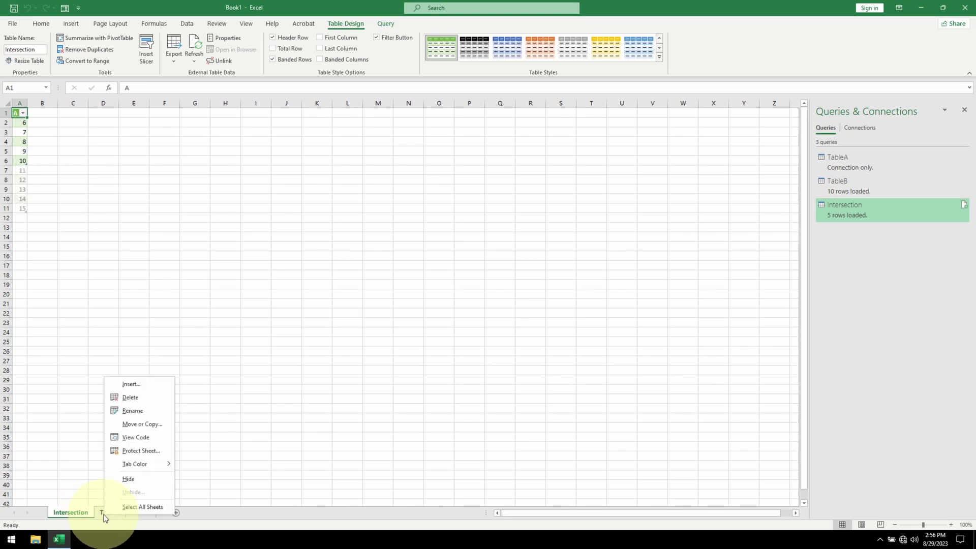
{"action": "left_click", "coordinate": [137, 399]}
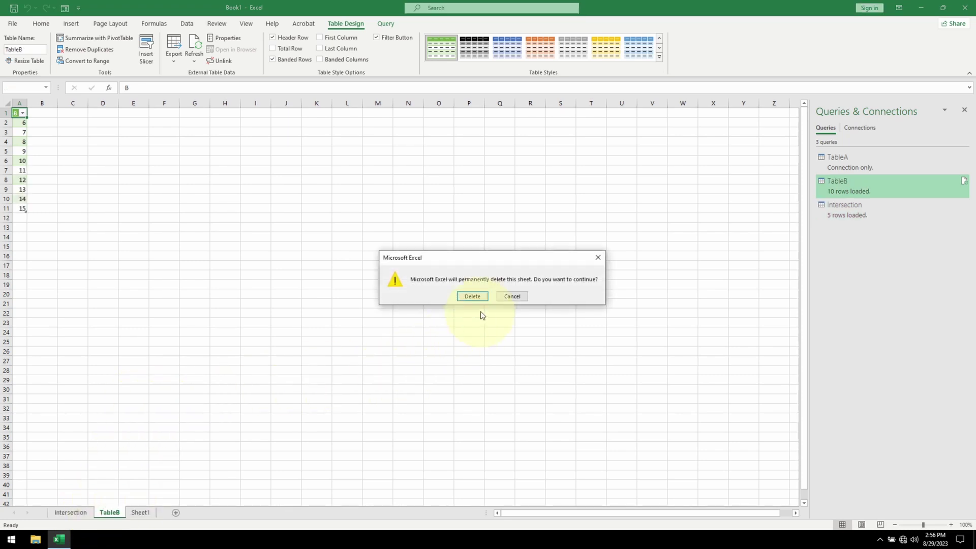
{"action": "left_click", "coordinate": [480, 300]}
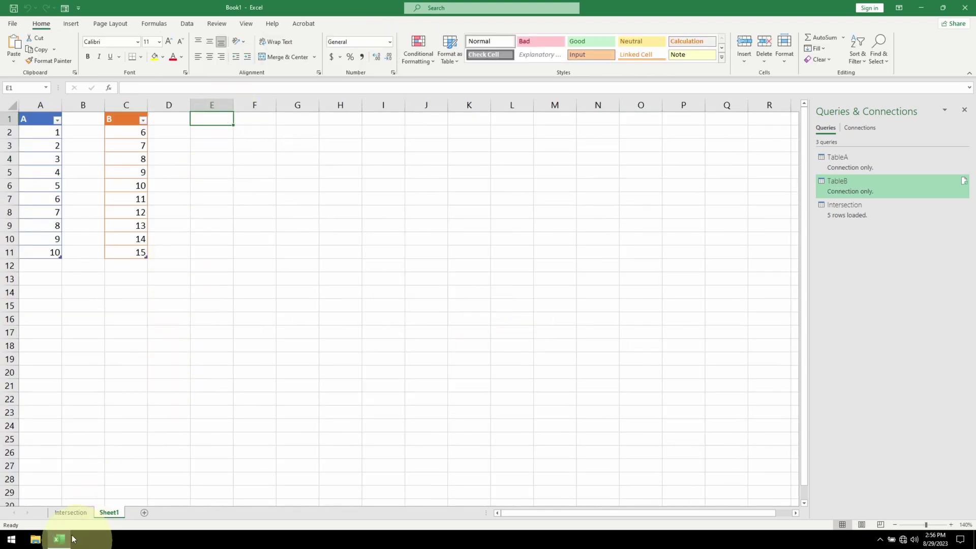
{"action": "right_click", "coordinate": [69, 518]}
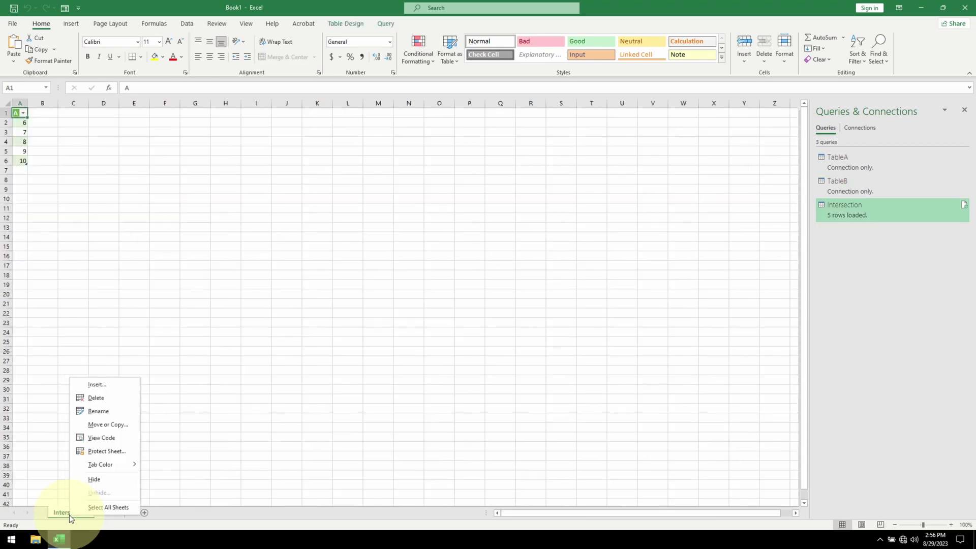
{"action": "left_click", "coordinate": [117, 395]}
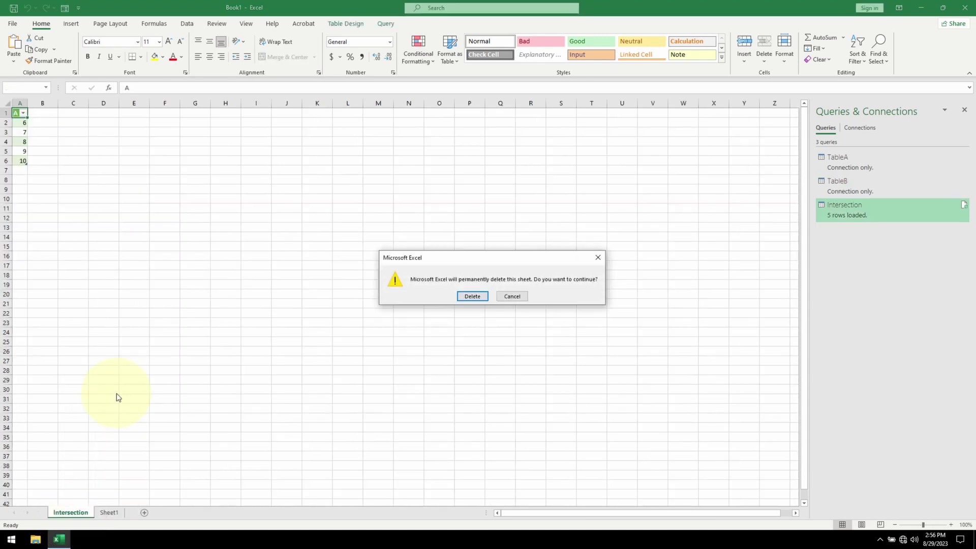
{"action": "left_click", "coordinate": [482, 297]}
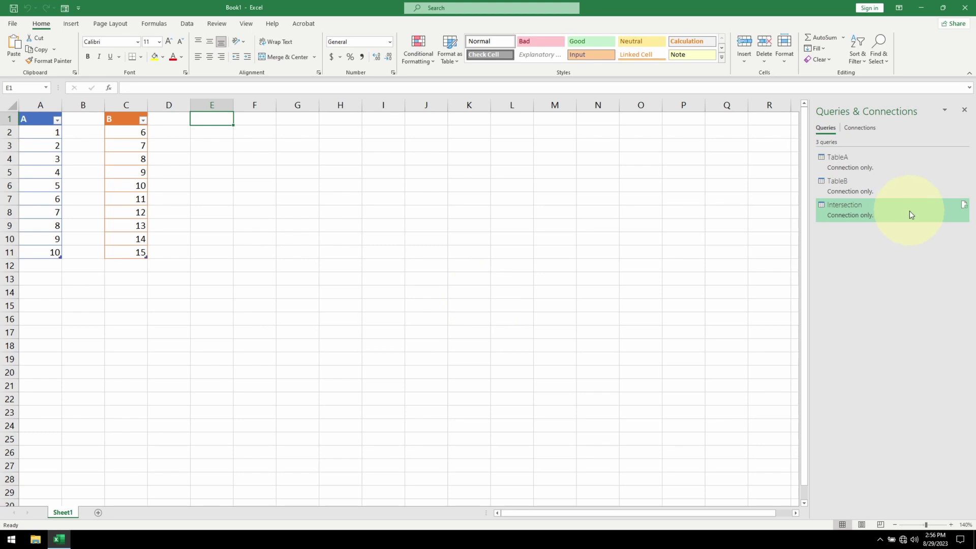
Load the Intersection query as a table at $E$1 on the existing Sheet1.
{"action": "mouse_move", "coordinate": [910, 211]}
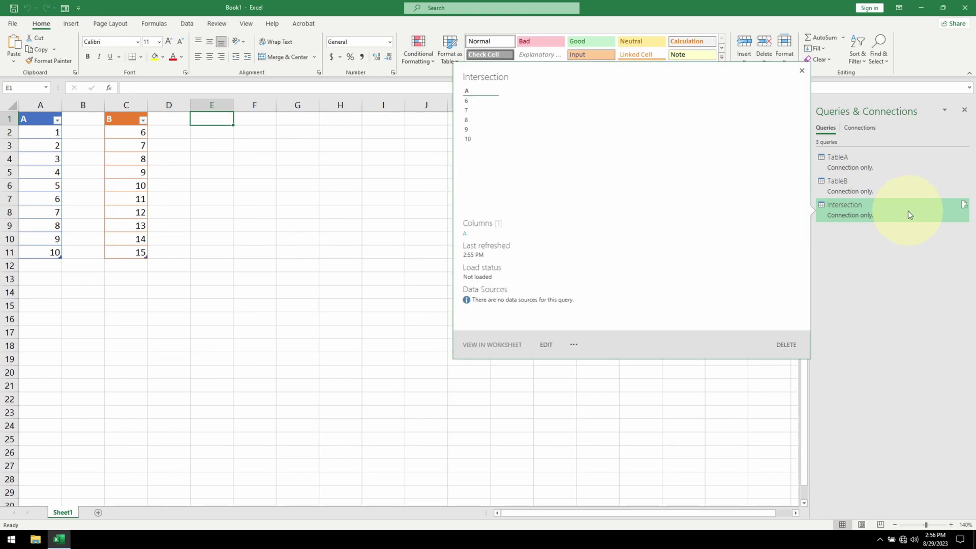
{"action": "right_click", "coordinate": [861, 211]}
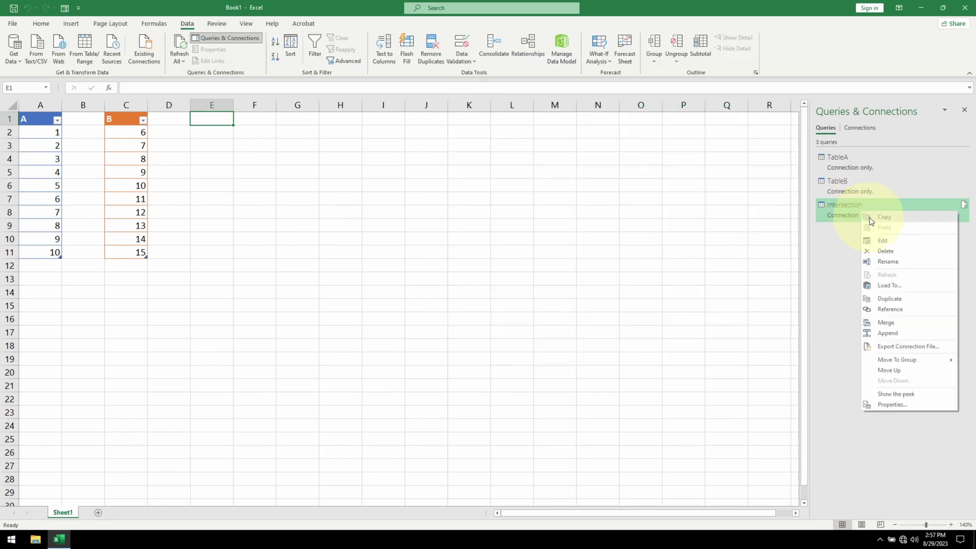
{"action": "left_click", "coordinate": [893, 286]}
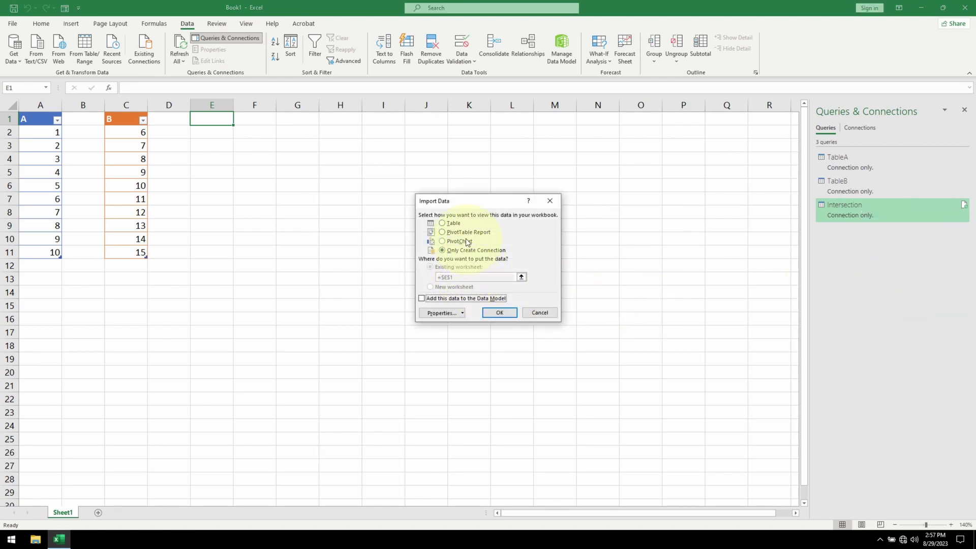
{"action": "left_click", "coordinate": [454, 223]}
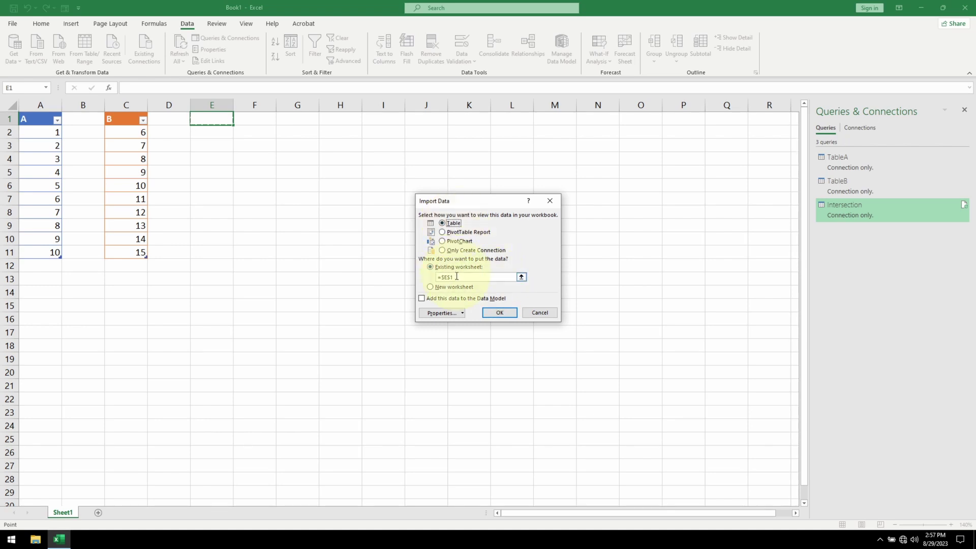
{"action": "left_click", "coordinate": [495, 312]}
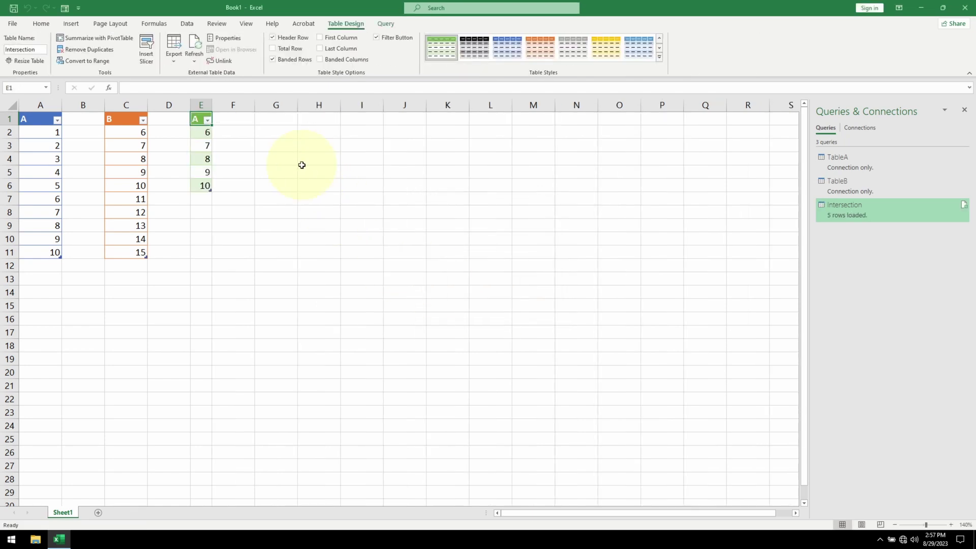
Widen column E, then rename the Intersection query's column to Intersect and reload it at E1.
{"action": "left_click_drag", "start_coordinate": [213, 106], "coordinate": [232, 107]}
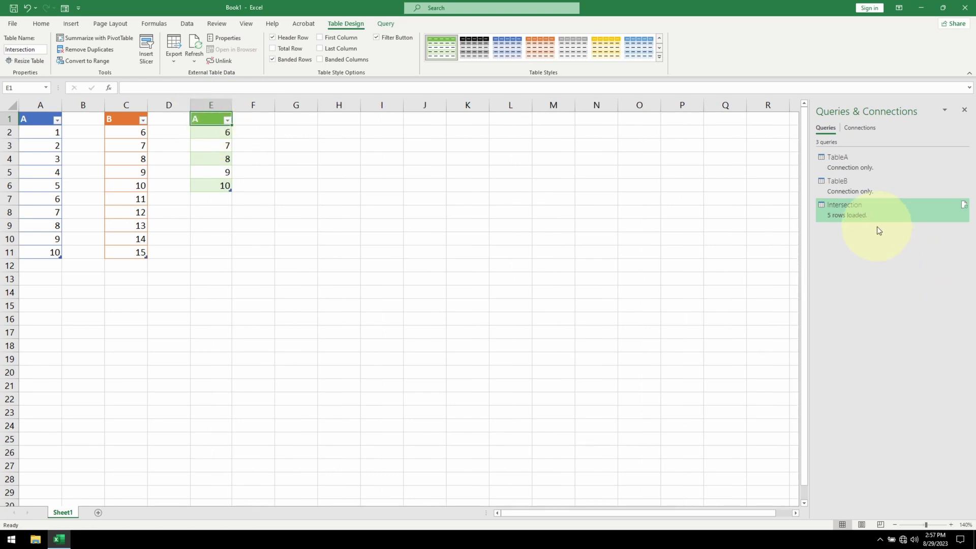
{"action": "right_click", "coordinate": [853, 212]}
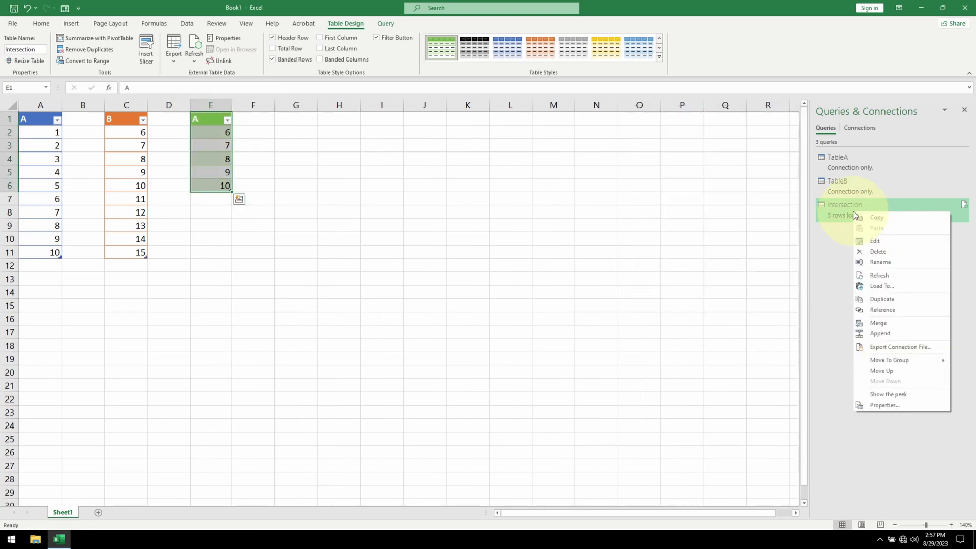
{"action": "left_click", "coordinate": [877, 241]}
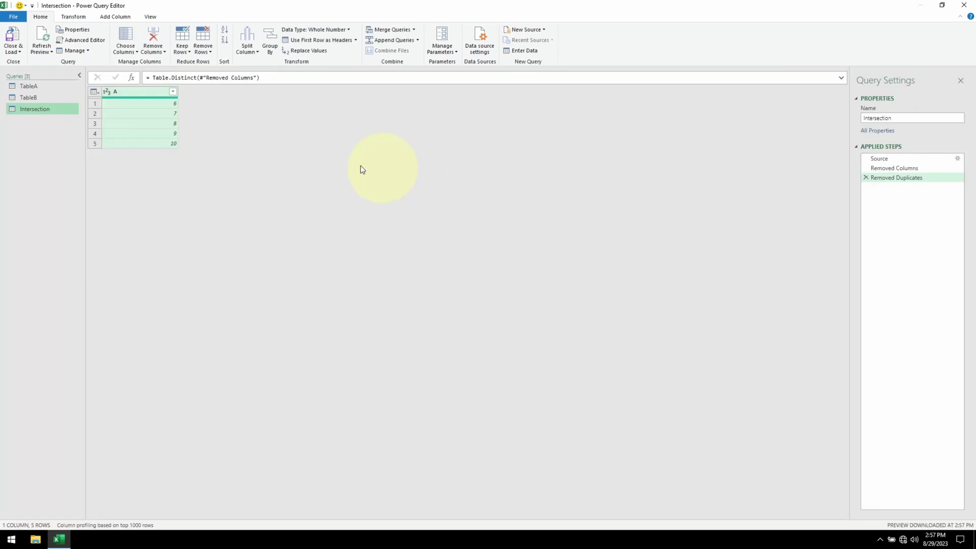
{"action": "right_click", "coordinate": [135, 97]}
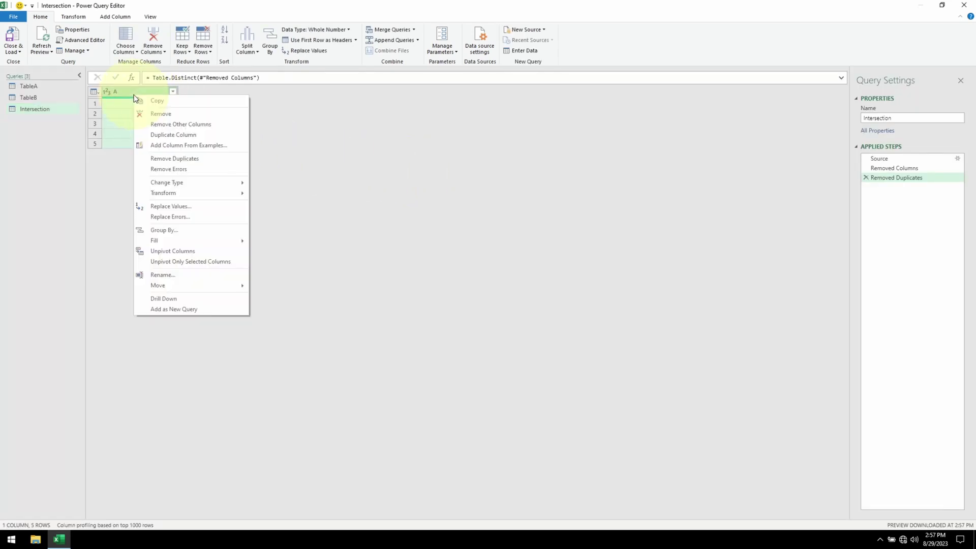
{"action": "left_click", "coordinate": [171, 277]}
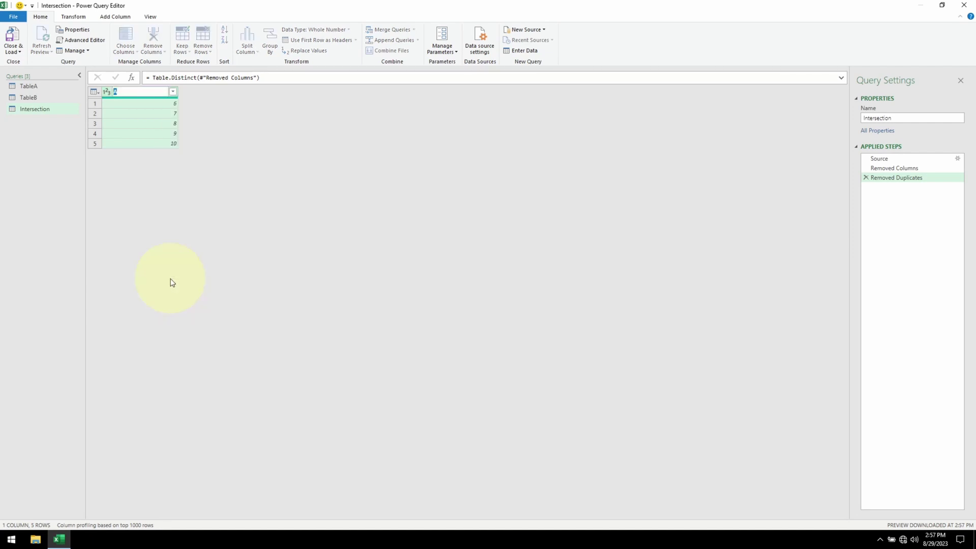
{"action": "key", "text": "Return"}
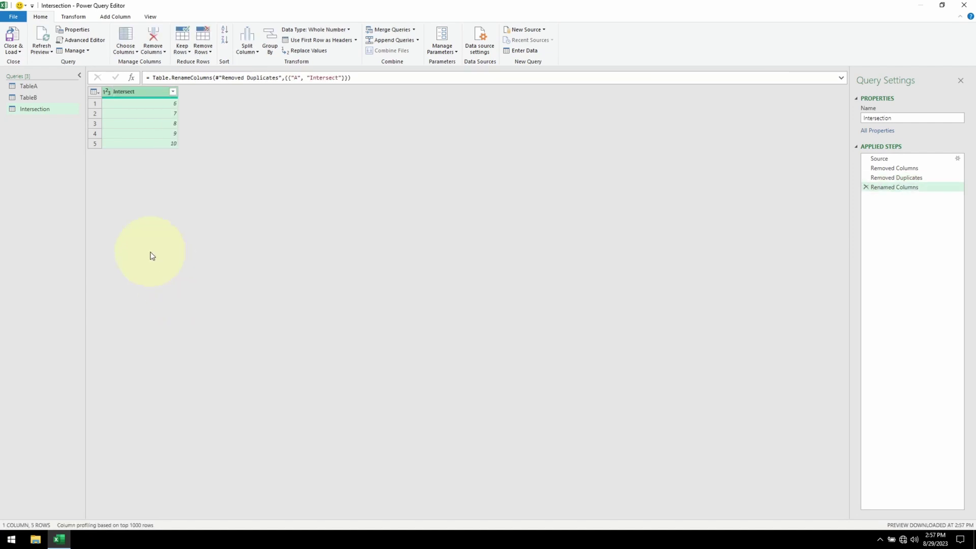
{"action": "left_click", "coordinate": [19, 33]}
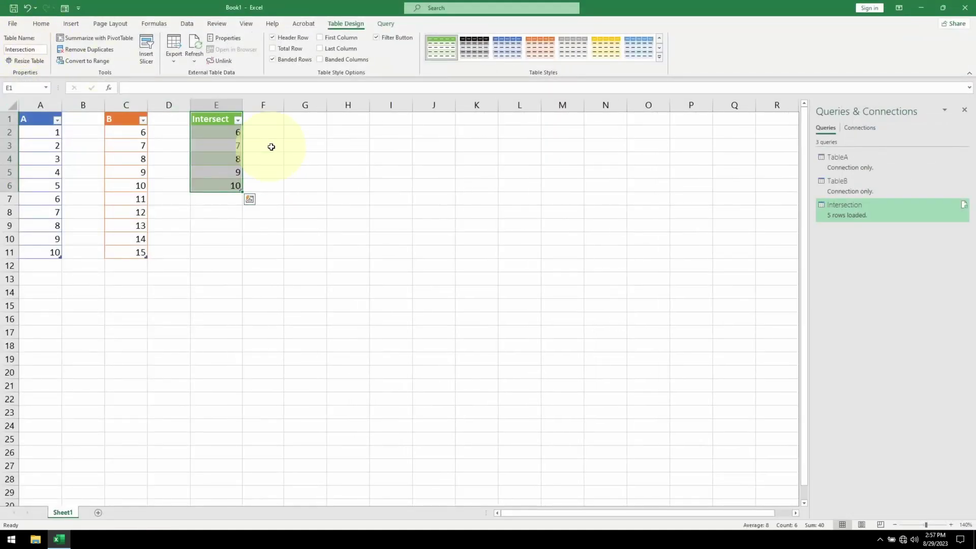
Enter 11 in A12 below TableA, then Refresh All so Intersect lists 6–11.
{"action": "left_click", "coordinate": [99, 292]}
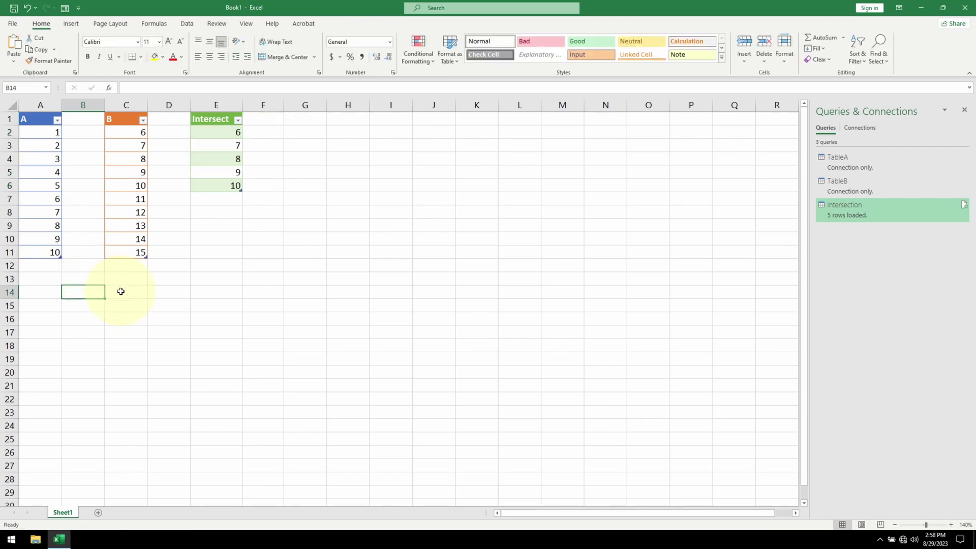
{"action": "left_click", "coordinate": [48, 266]}
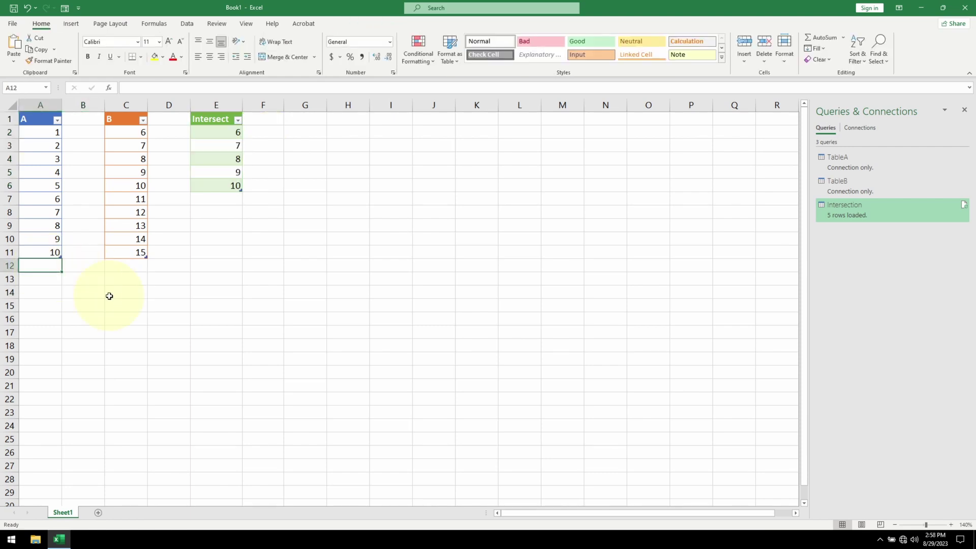
{"action": "type", "text": "11"}
{"action": "key", "text": "Return"}
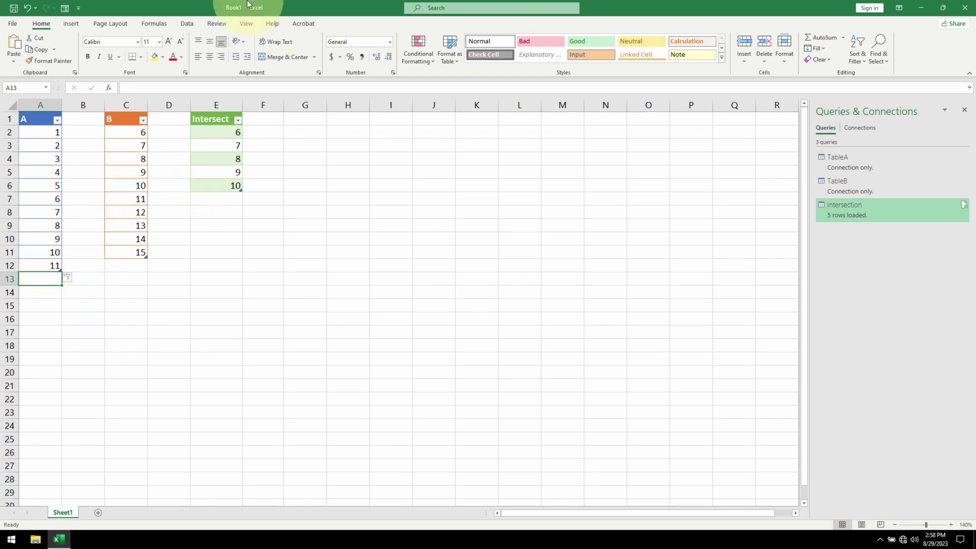
{"action": "left_click", "coordinate": [190, 26]}
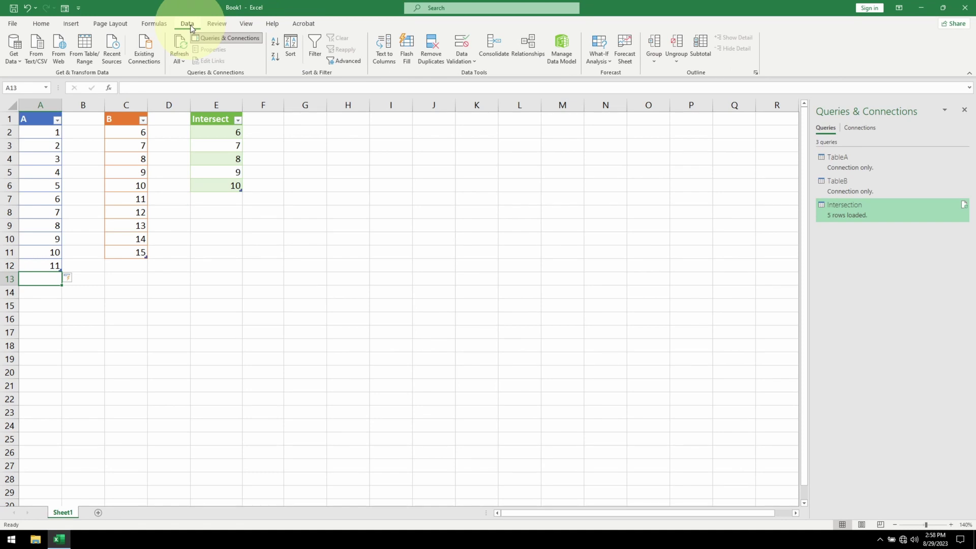
{"action": "left_click", "coordinate": [182, 41]}
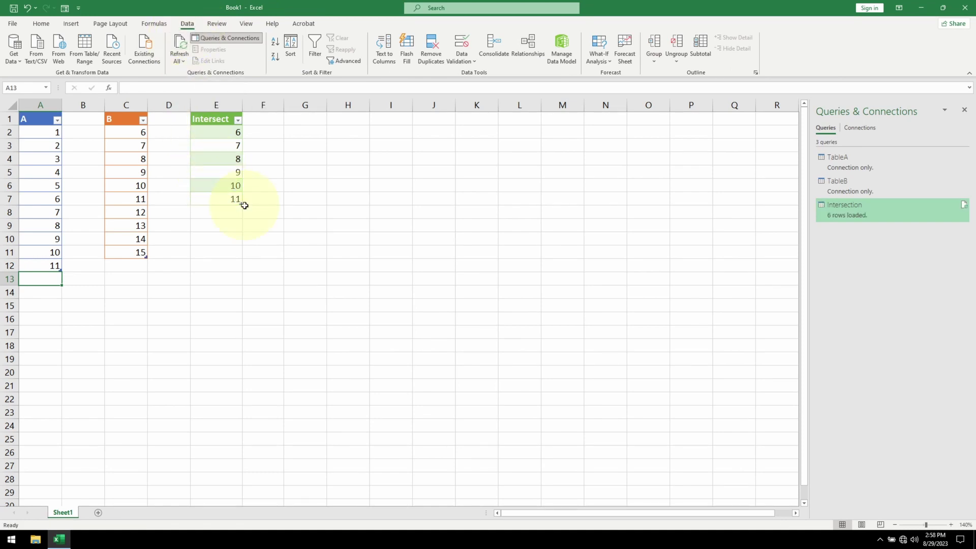